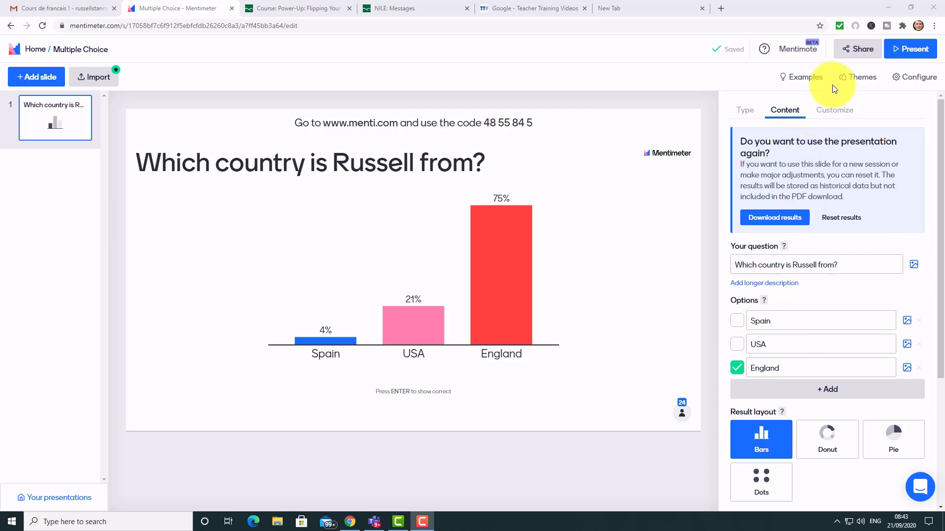
# Look up the presentation's voting link in the Share dialog
pyautogui.click(862, 51)
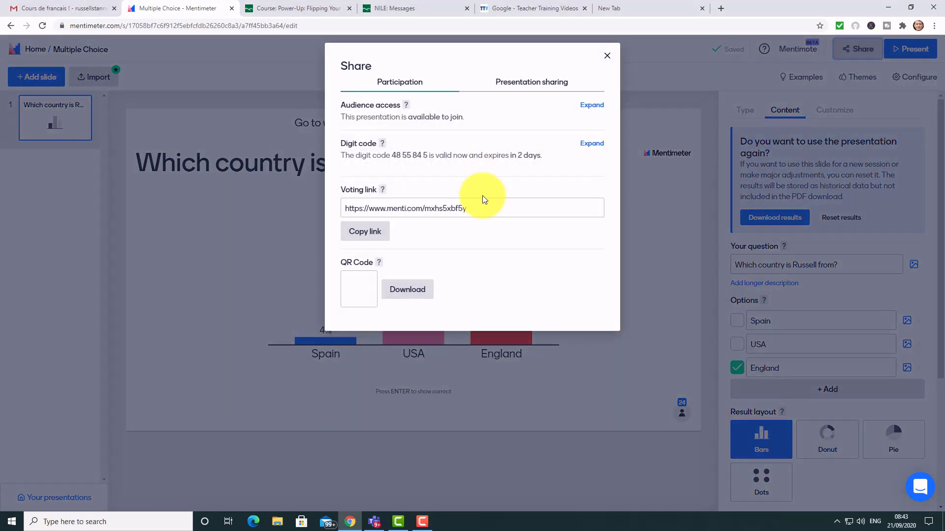
pyautogui.click(377, 208)
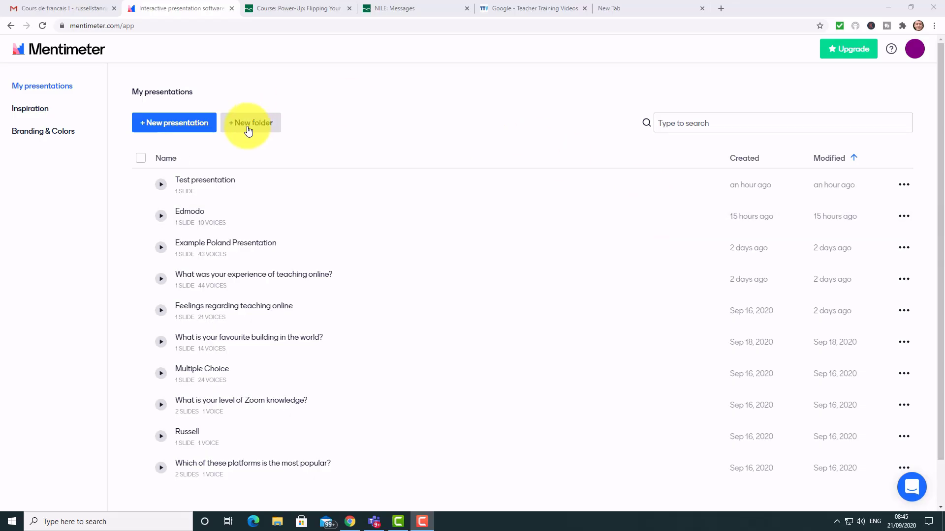
# Create a new presentation named 'Teacher Training Videos'
pyautogui.click(185, 127)
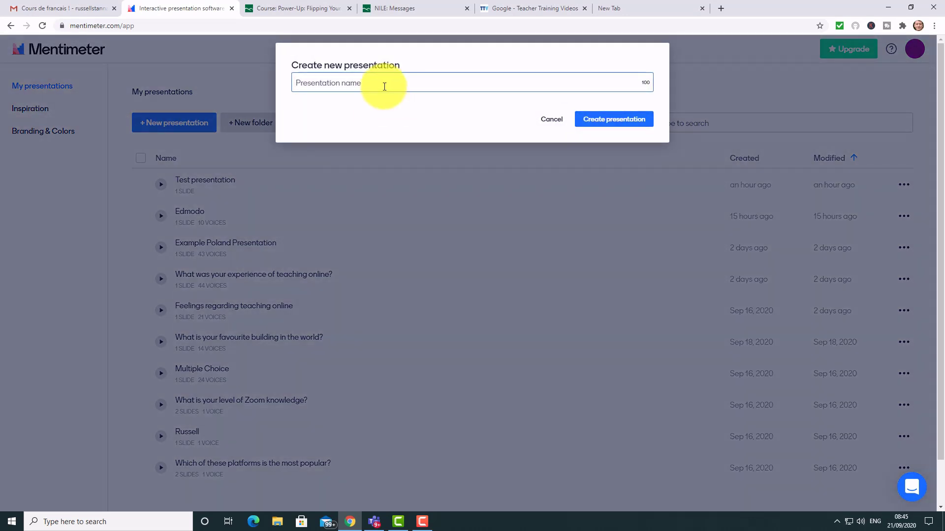
pyautogui.write('Teacher Training Videos')
pyautogui.click(615, 120)
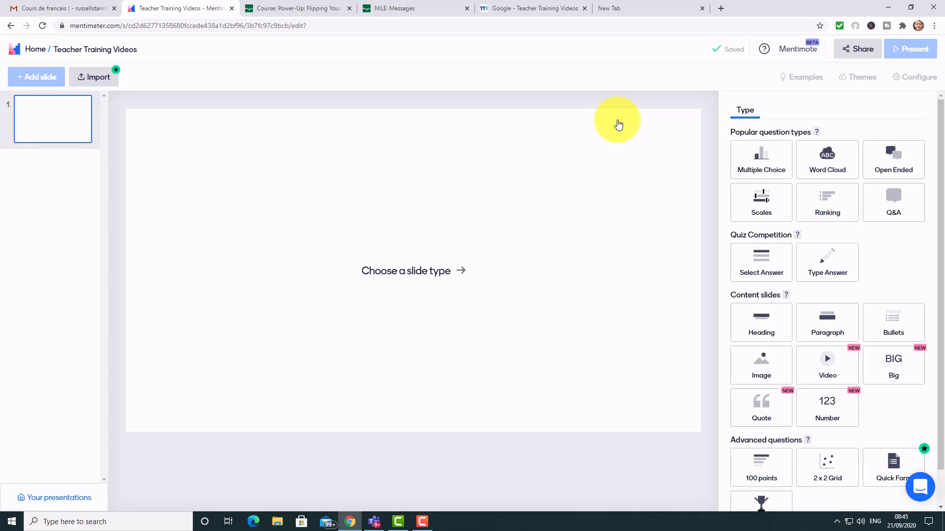
# Make a Word Cloud asking 'What is the hardest thing about teaching online?' with 4 entries each, then share
pyautogui.click(829, 164)
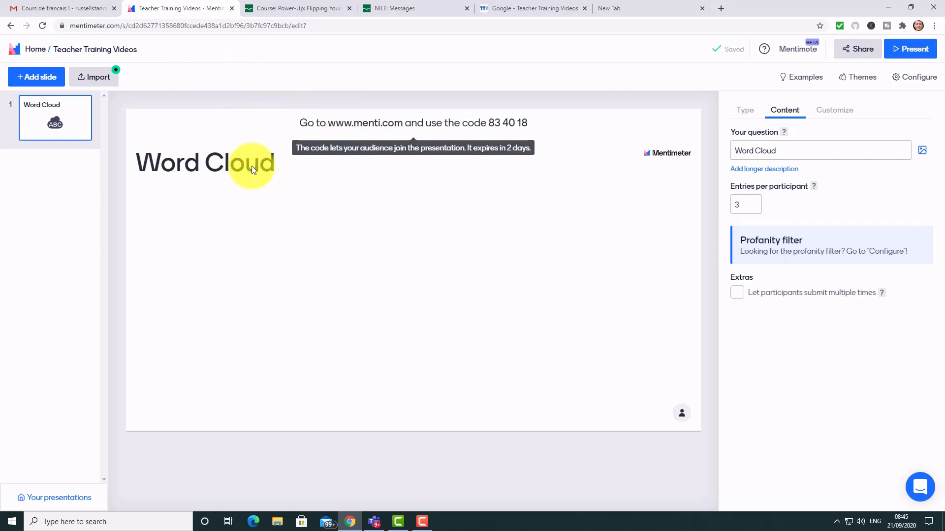
pyautogui.click(775, 149)
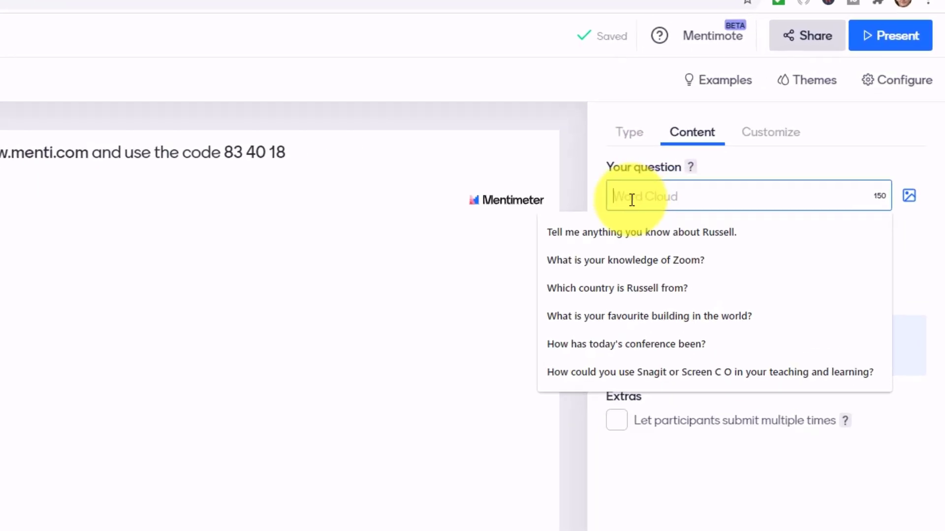
pyautogui.write('What ')
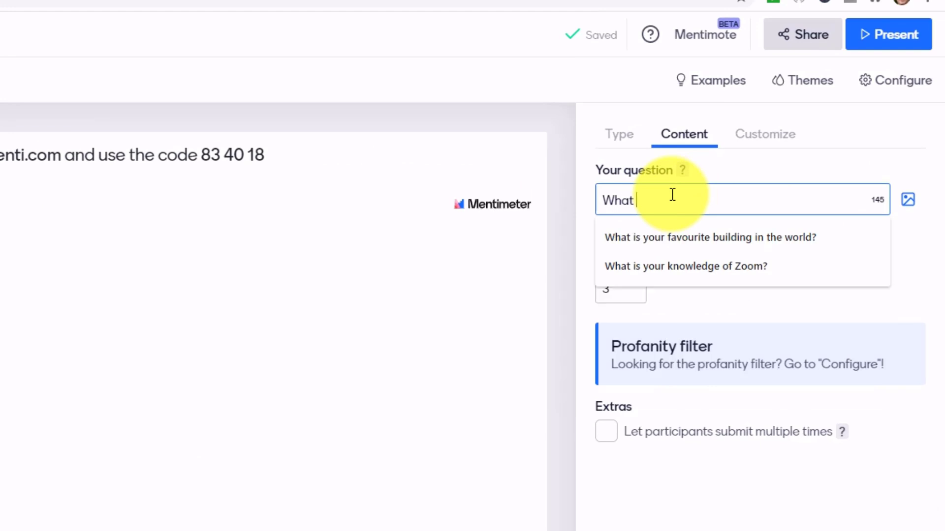
pyautogui.write('is the hardest things')
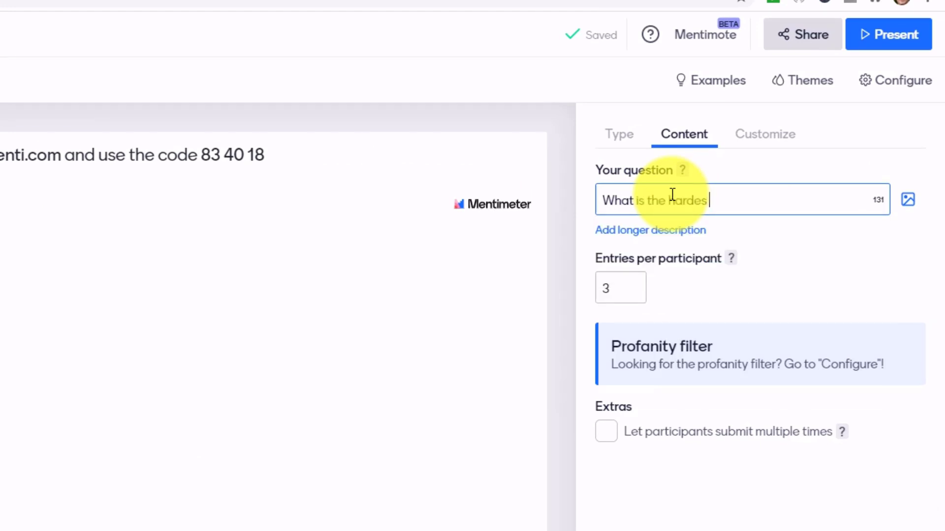
pyautogui.press('BackSpace')
pyautogui.press('BackSpace')
pyautogui.write('about teaching online')
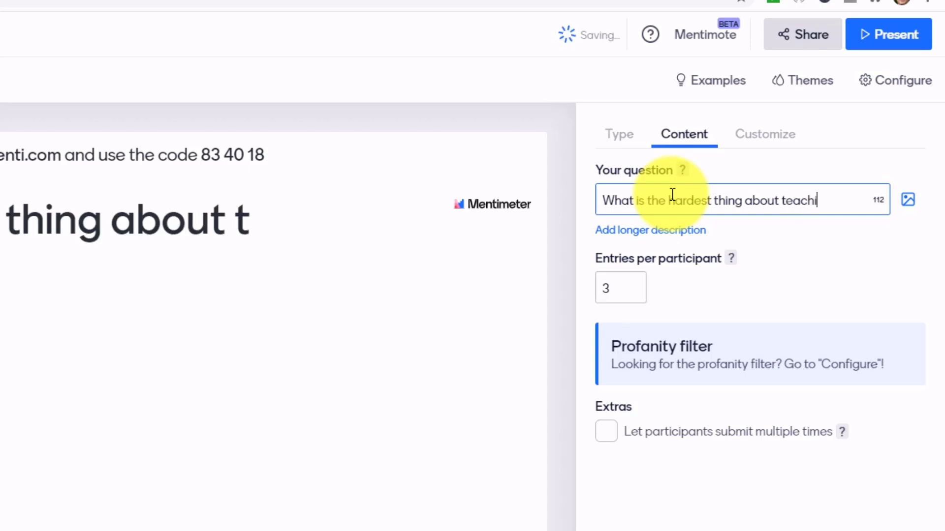
pyautogui.write('?')
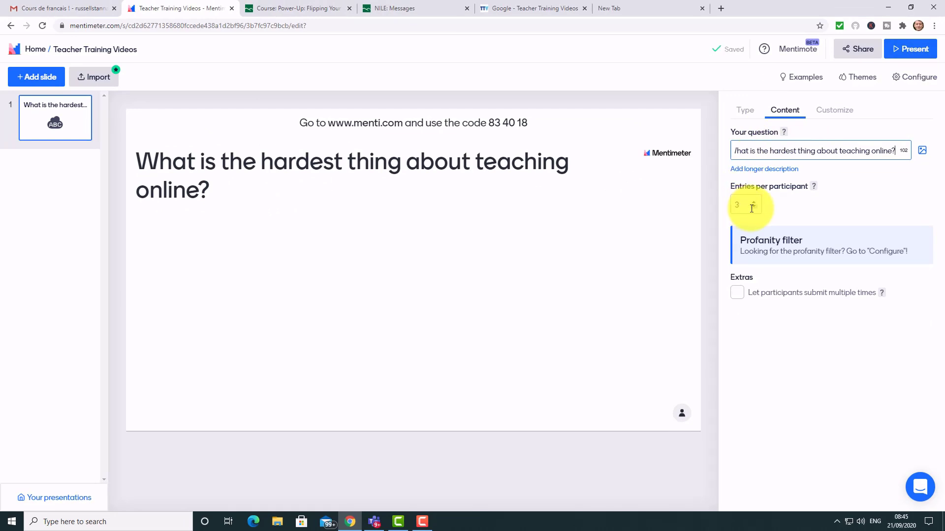
pyautogui.click(752, 203)
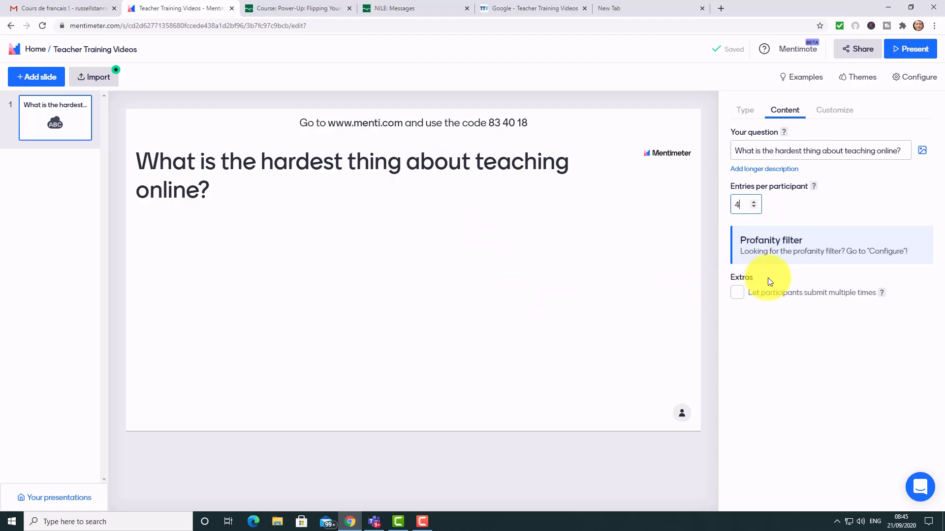
pyautogui.click(857, 48)
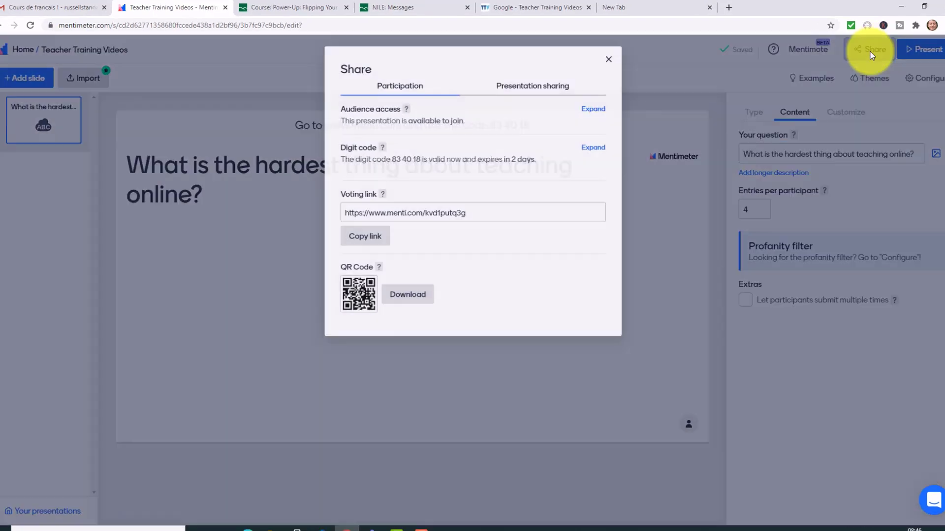
# Copy the voting link from the Share dialog's Participation tab
pyautogui.click(338, 308)
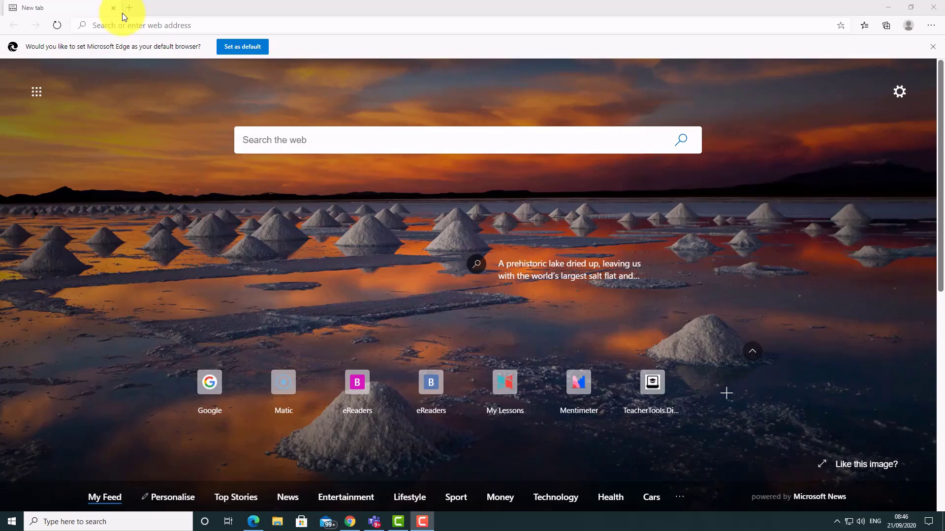
# Open the copied voting link in a new Edge window
pyautogui.click(125, 21)
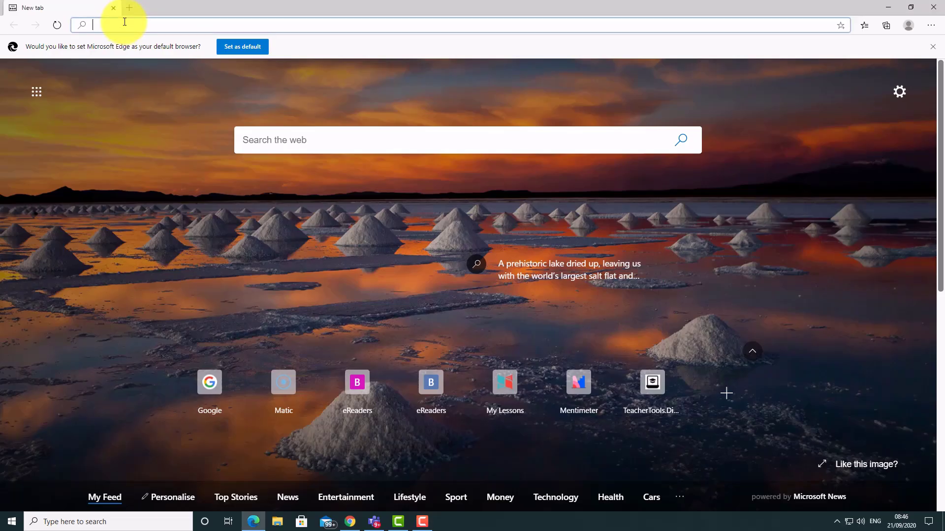
pyautogui.hotkey('ctrl', 'v')
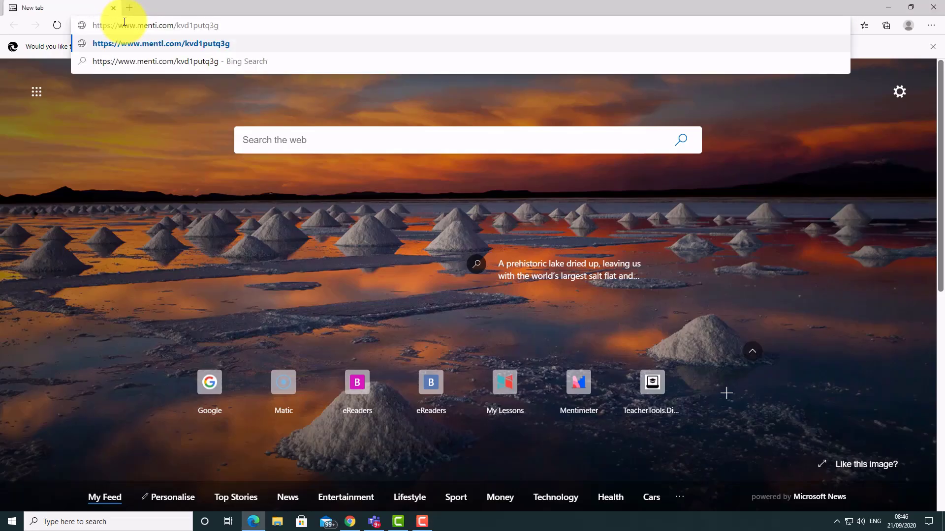
pyautogui.press('Return')
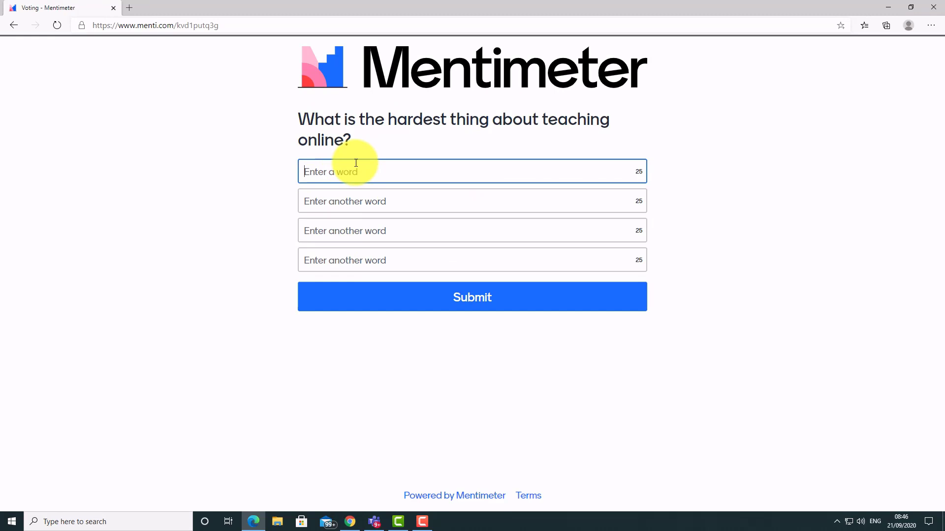
# Submit Stressful, inspiring, engaging and frustrating as the four word-cloud entries
pyautogui.write('Stressful')
pyautogui.click(355, 200)
pyautogui.write('inspiring')
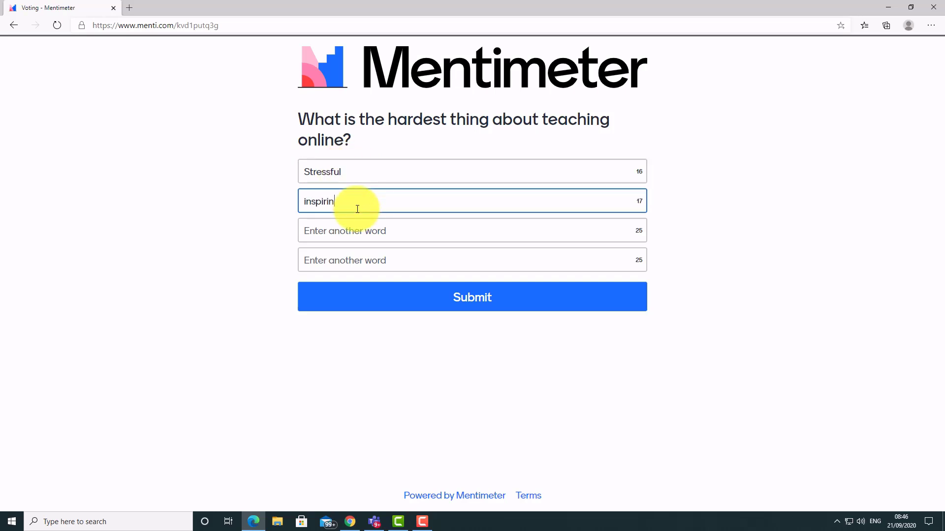
pyautogui.click(368, 231)
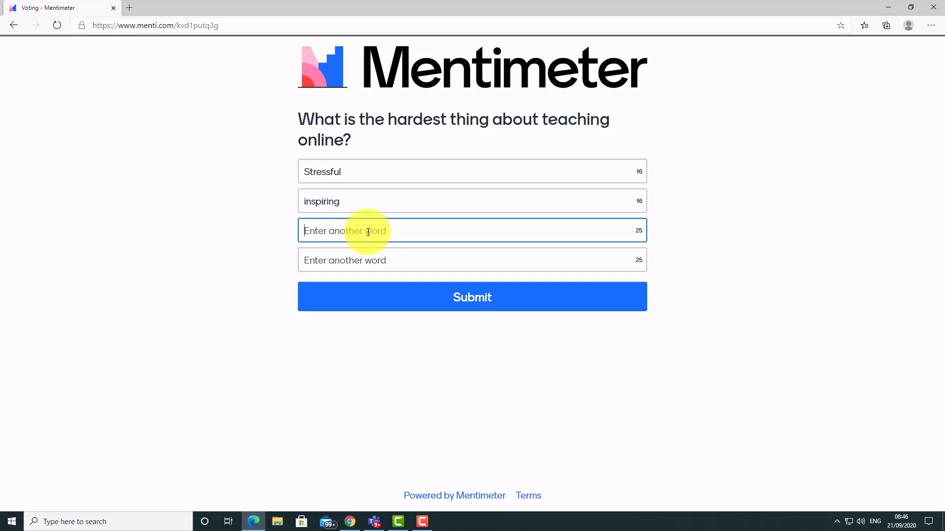
pyautogui.write('engaging')
pyautogui.click(364, 260)
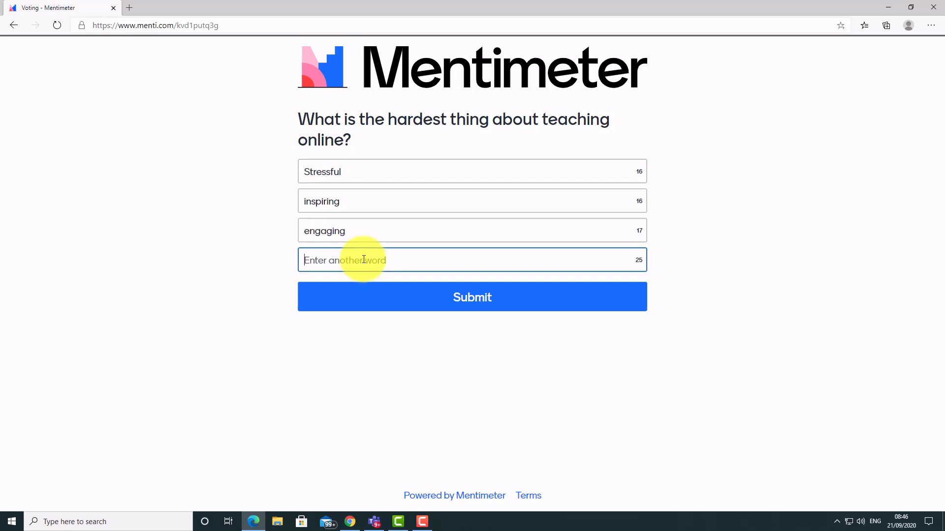
pyautogui.write('fur')
pyautogui.press('BackSpace')
pyautogui.write('rustrating')
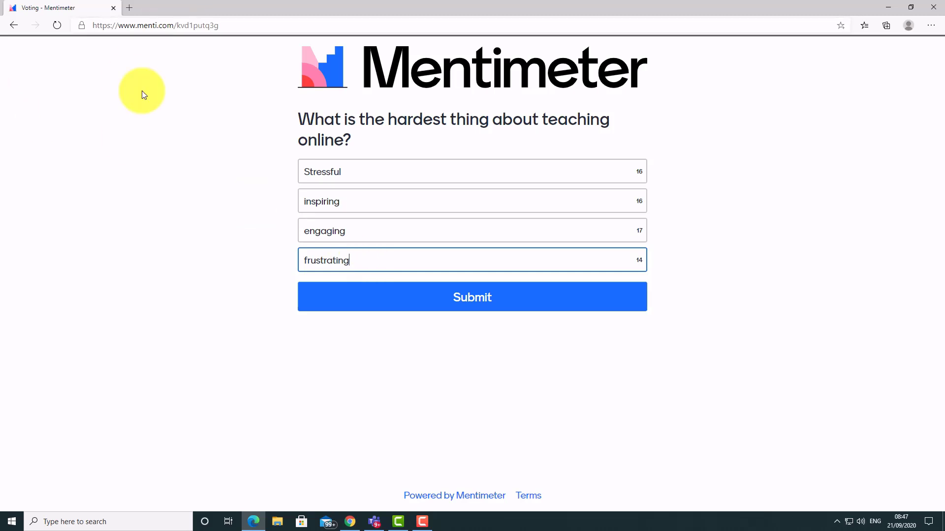
pyautogui.click(472, 306)
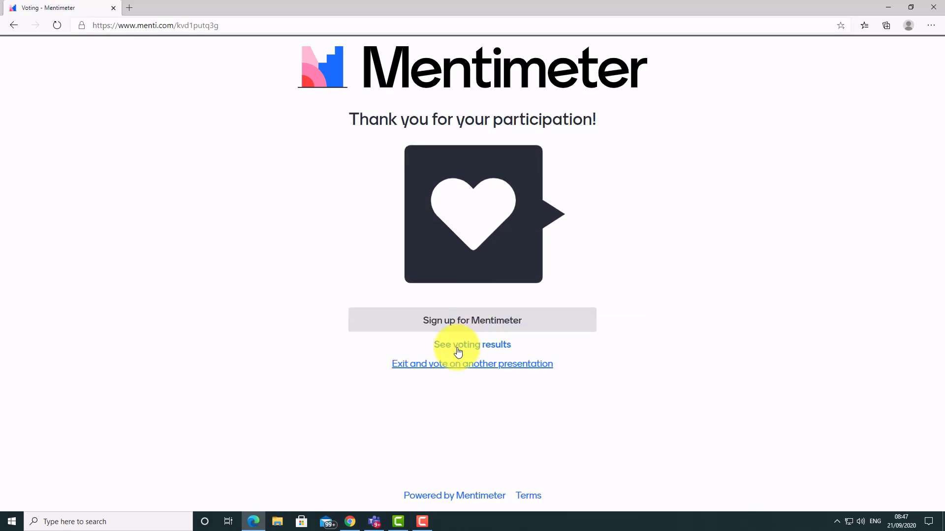
# Back in Chrome, close the Share dialog and present the word cloud full screen
pyautogui.click(351, 524)
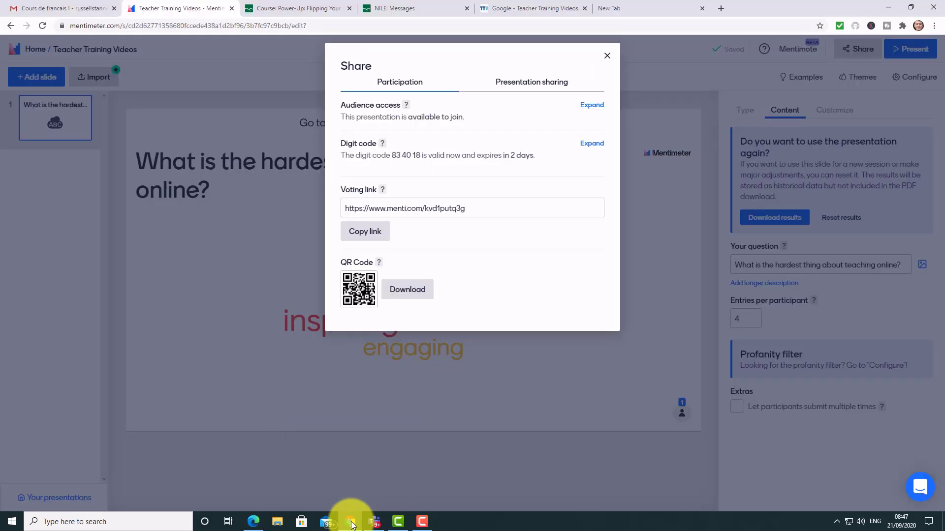
pyautogui.click(601, 63)
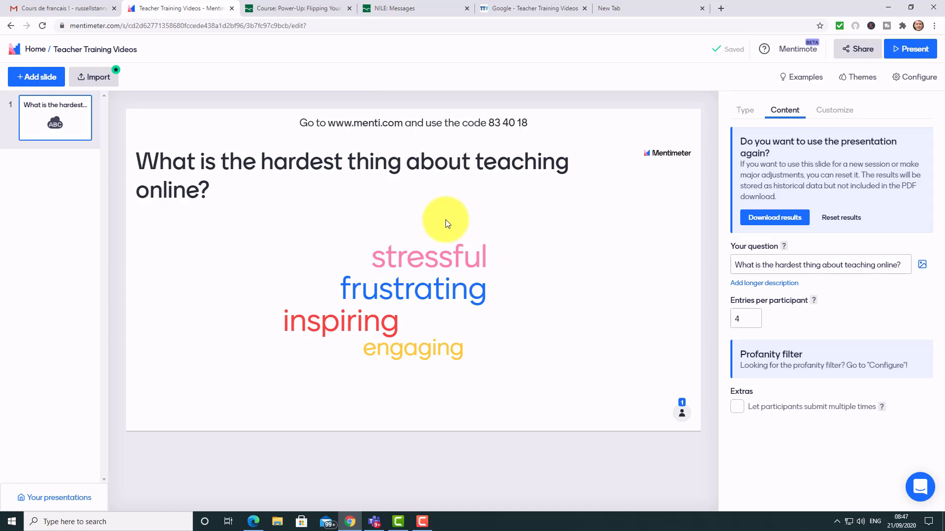
pyautogui.click(914, 50)
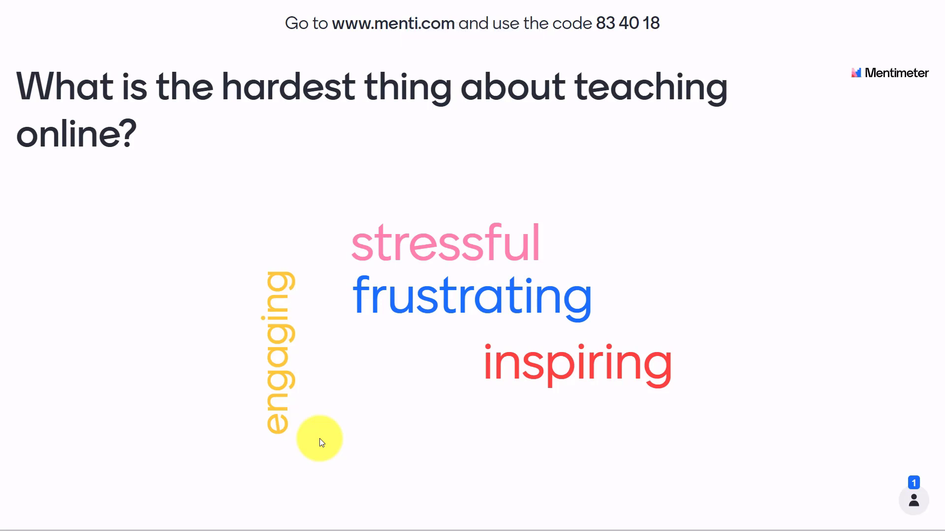
pyautogui.hotkey('alt', 'Tab')
pyautogui.click(379, 165)
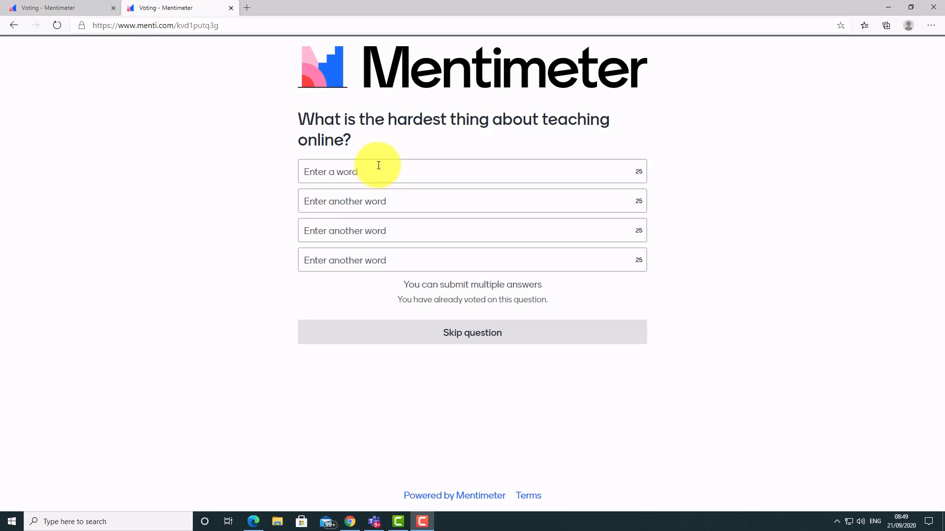
pyautogui.write('boring')
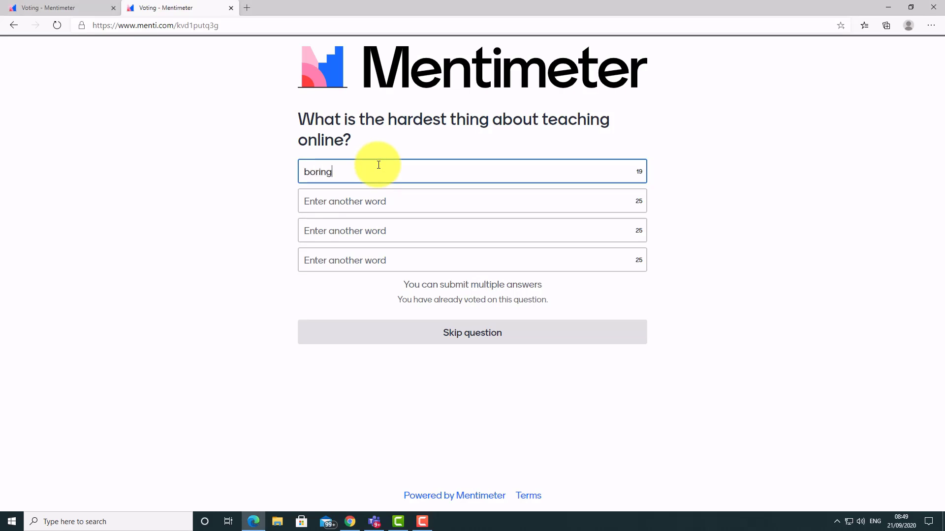
pyautogui.click(364, 200)
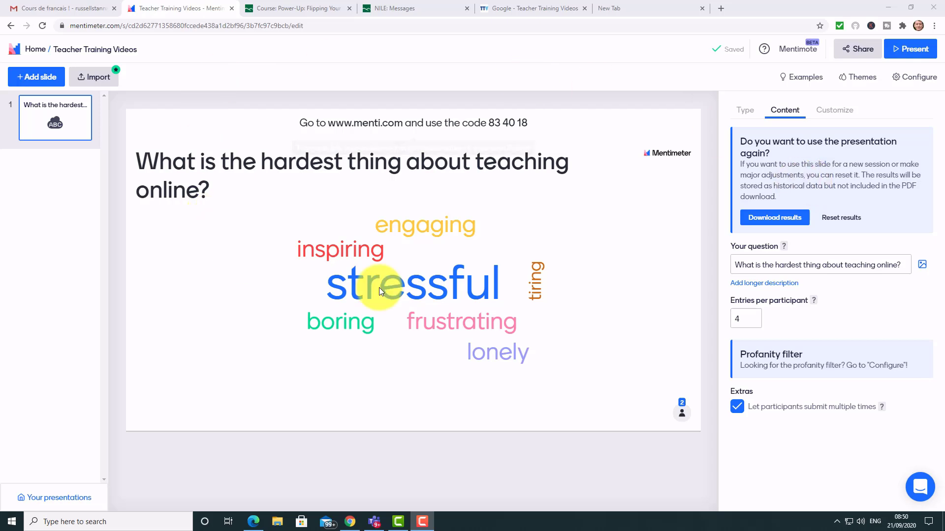
pyautogui.click(919, 55)
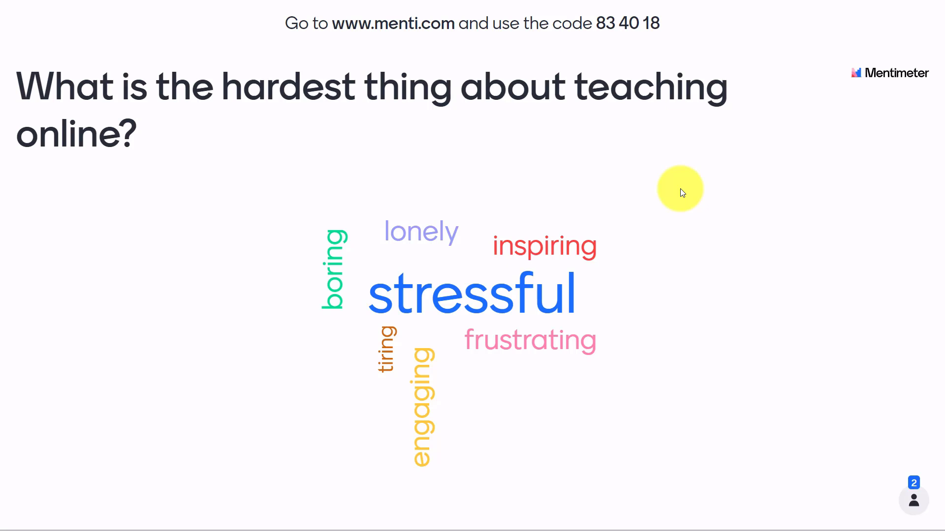
pyautogui.press('Escape')
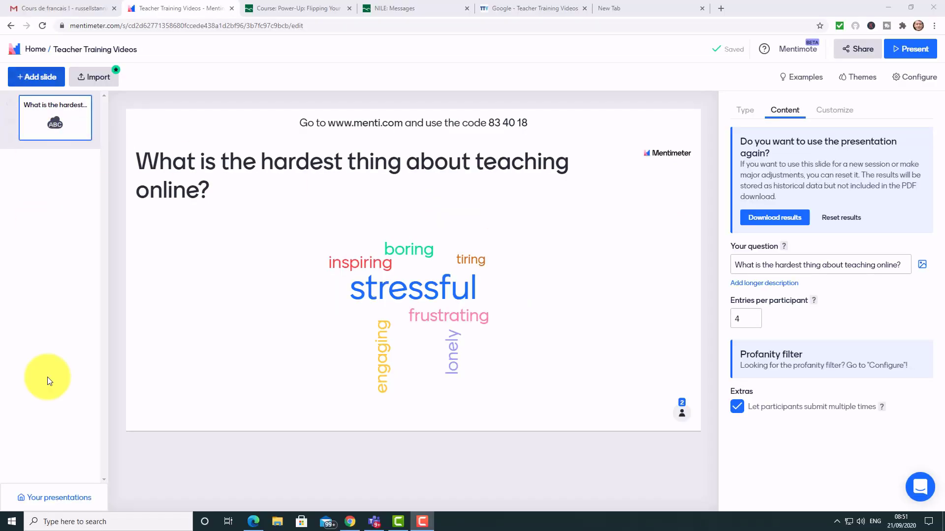
# Return to Your presentations and create a new presentation named 'Answer Choice'
pyautogui.click(43, 500)
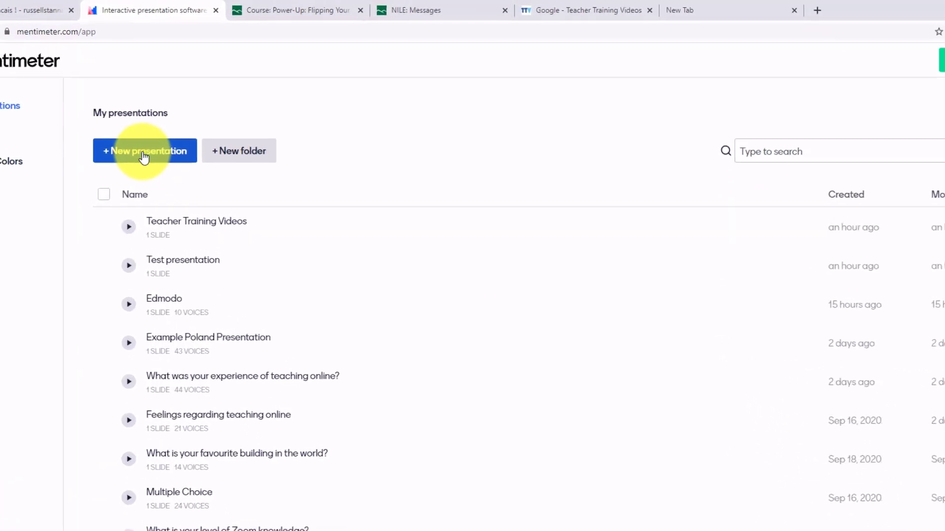
pyautogui.click(137, 164)
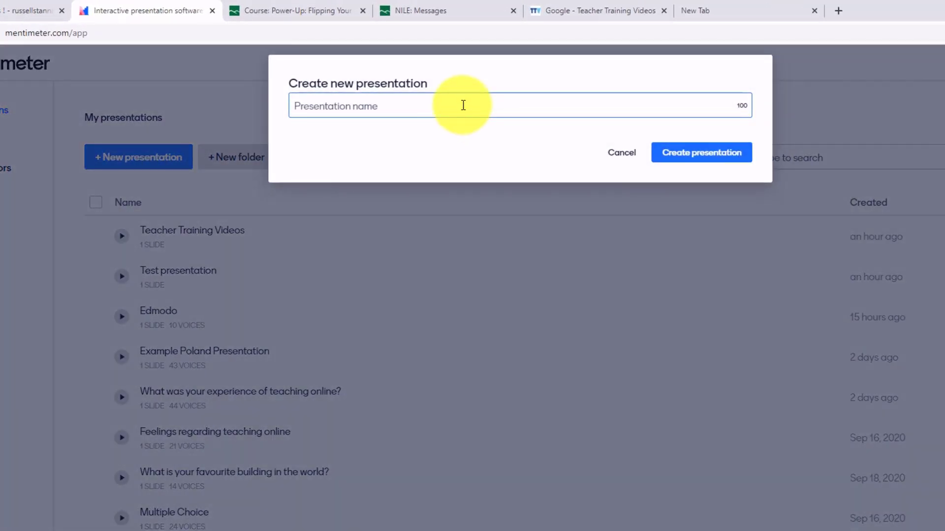
pyautogui.write('Answer')
pyautogui.press('BackSpace')
pyautogui.press('BackSpace')
pyautogui.press('BackSpace')
pyautogui.write('eer Choice')
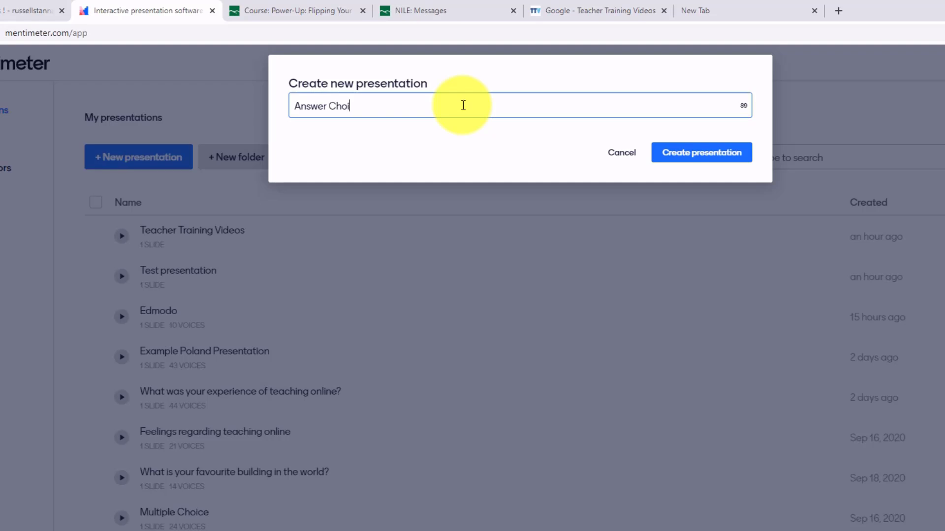
pyautogui.click(719, 152)
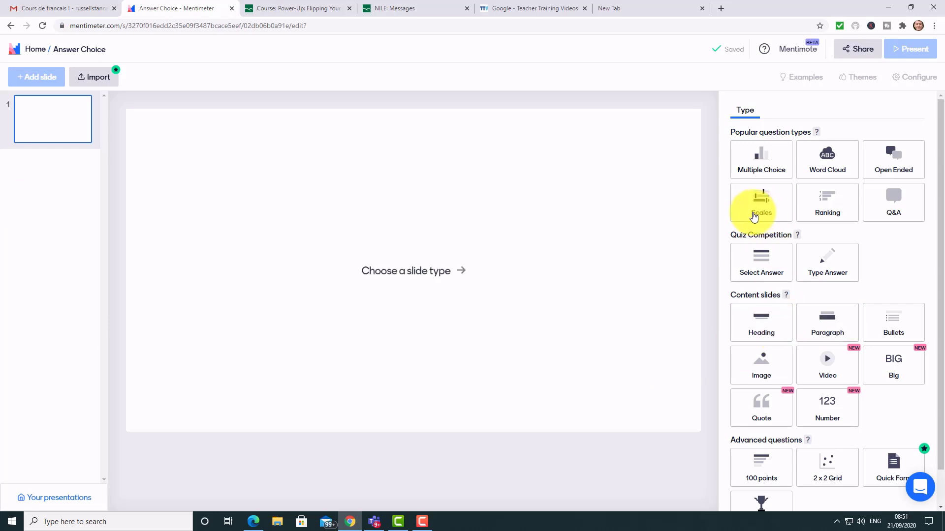
# Make the slide a Select Answer quiz asking 'Which one of these is a VLE?'
pyautogui.click(765, 266)
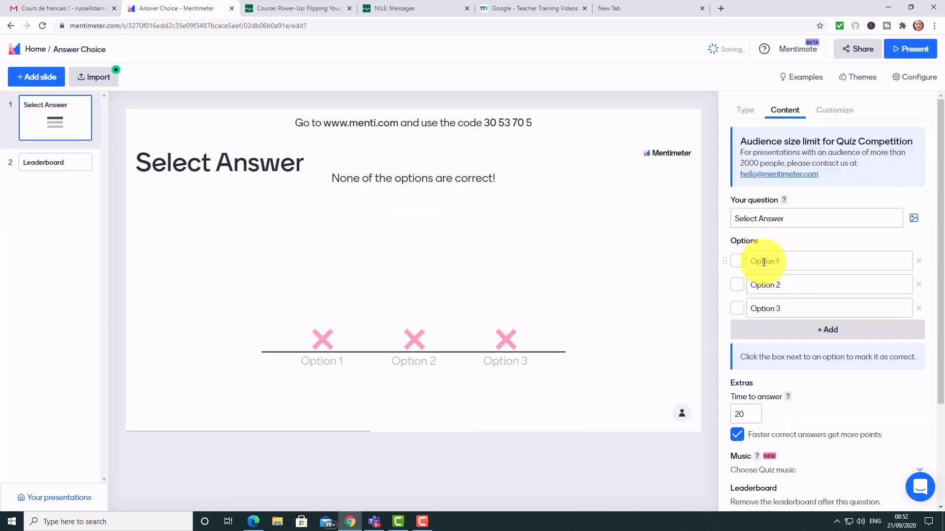
pyautogui.click(805, 218)
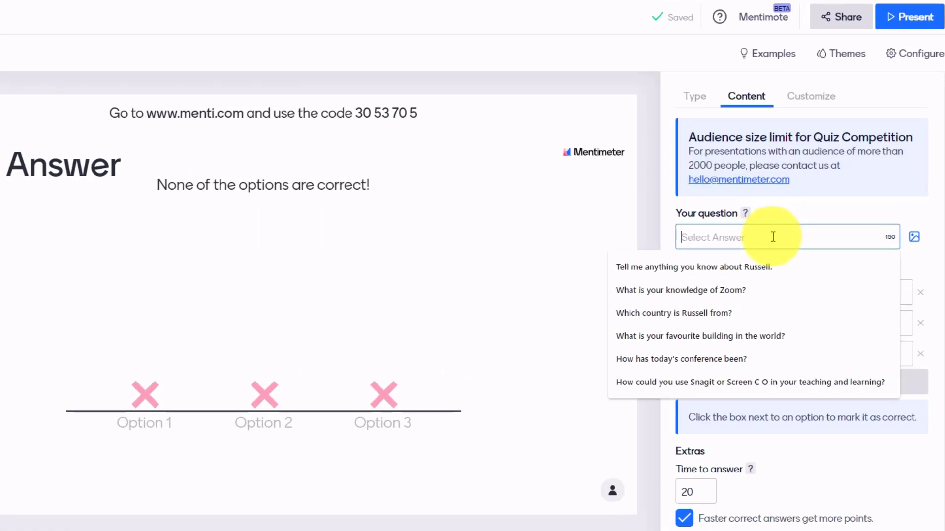
pyautogui.write('What')
pyautogui.press('BackSpace')
pyautogui.press('BackSpace')
pyautogui.write('ic')
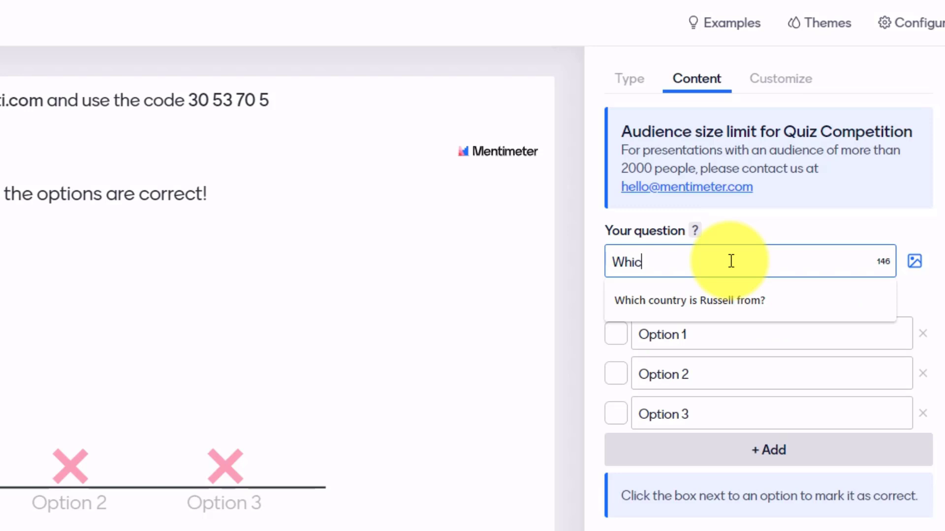
pyautogui.write('h one of these ')
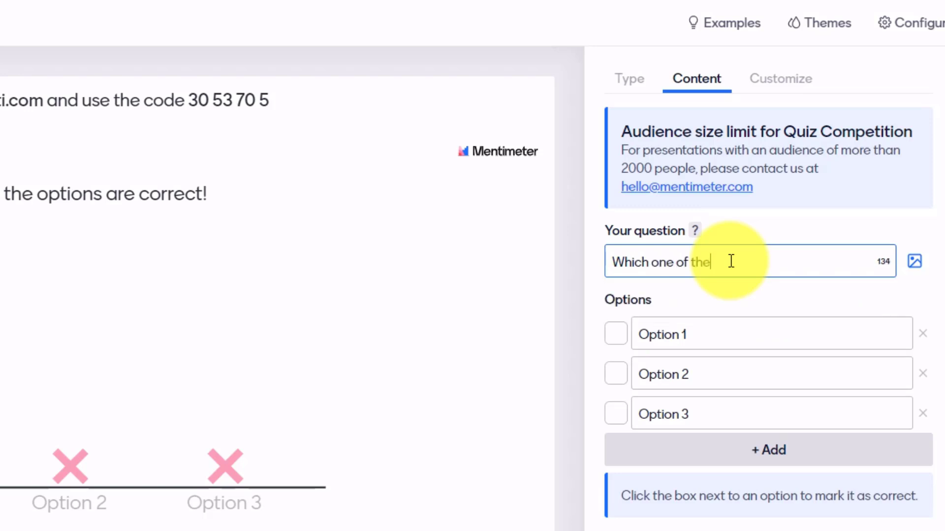
pyautogui.write('is a VLE?')
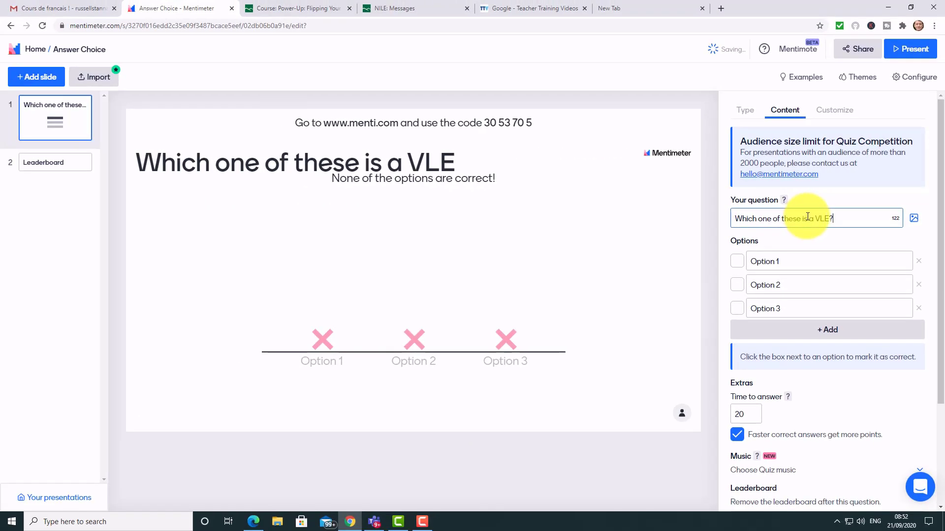
# Enter the answer options Moodle, Google Sites and Blogger
pyautogui.click(803, 261)
pyautogui.write('M')
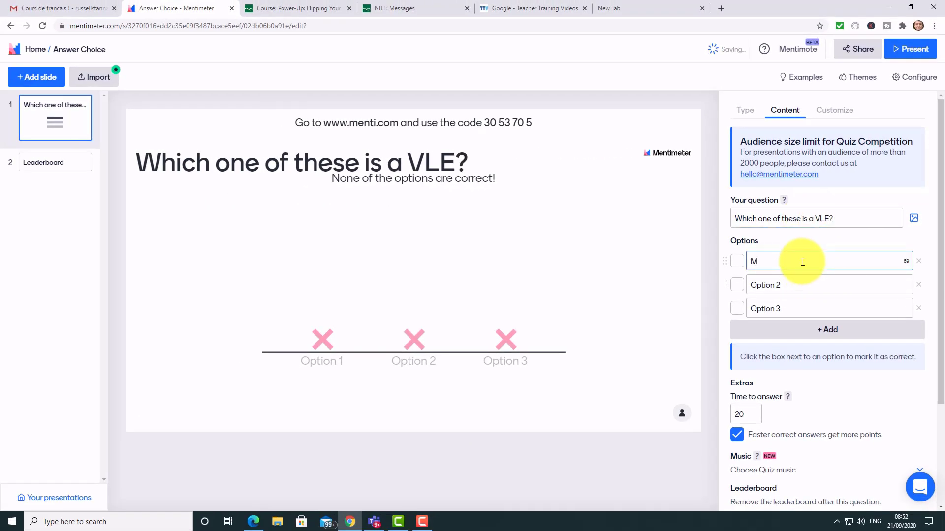
pyautogui.write('oodle')
pyautogui.click(788, 285)
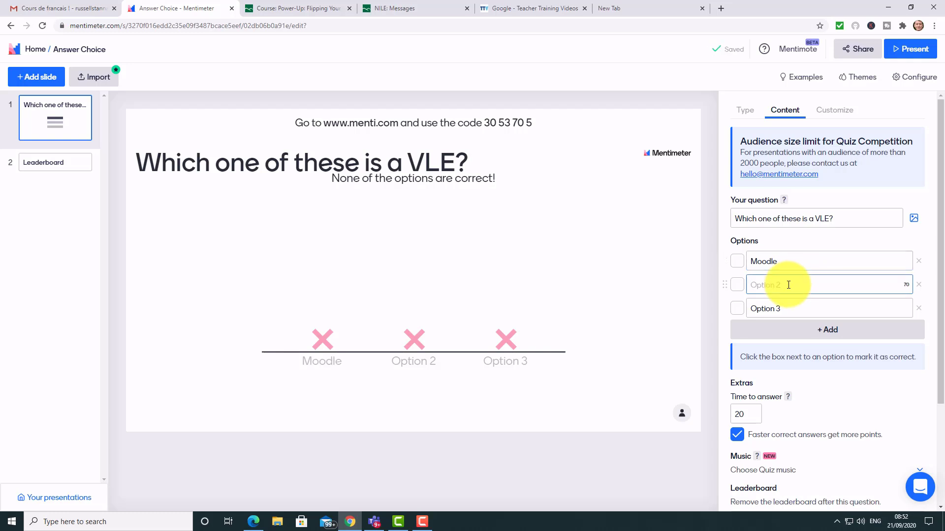
pyautogui.write('Google Sites')
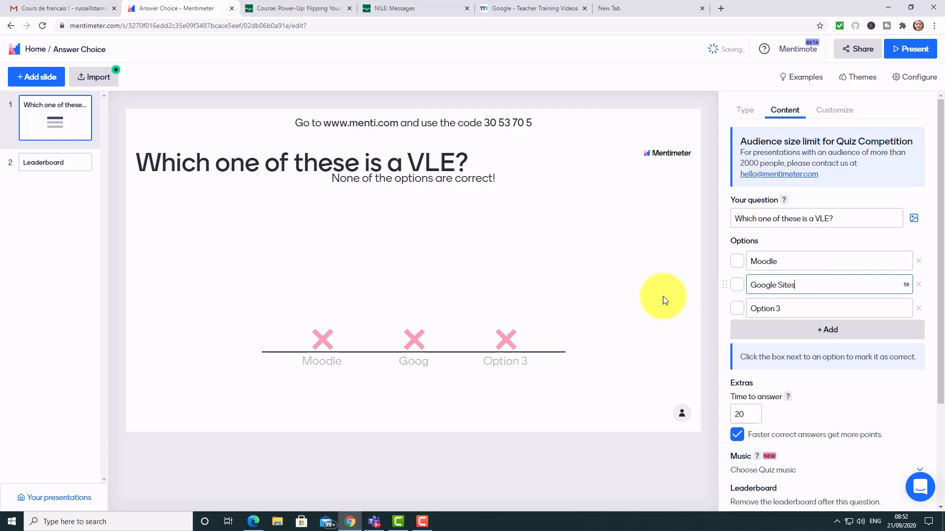
pyautogui.click(782, 308)
pyautogui.write('b')
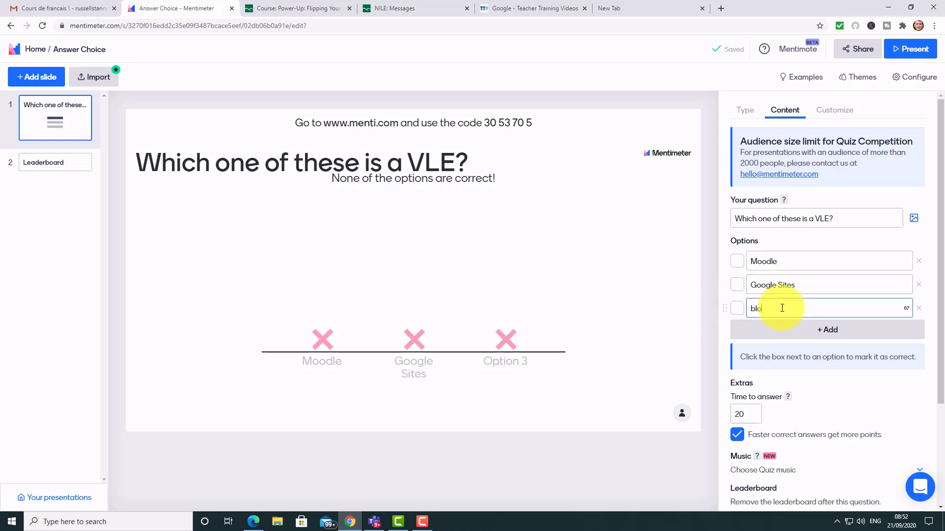
pyautogui.press('BackSpace')
pyautogui.write('B')
pyautogui.press('BackSpace')
pyautogui.write('logger')
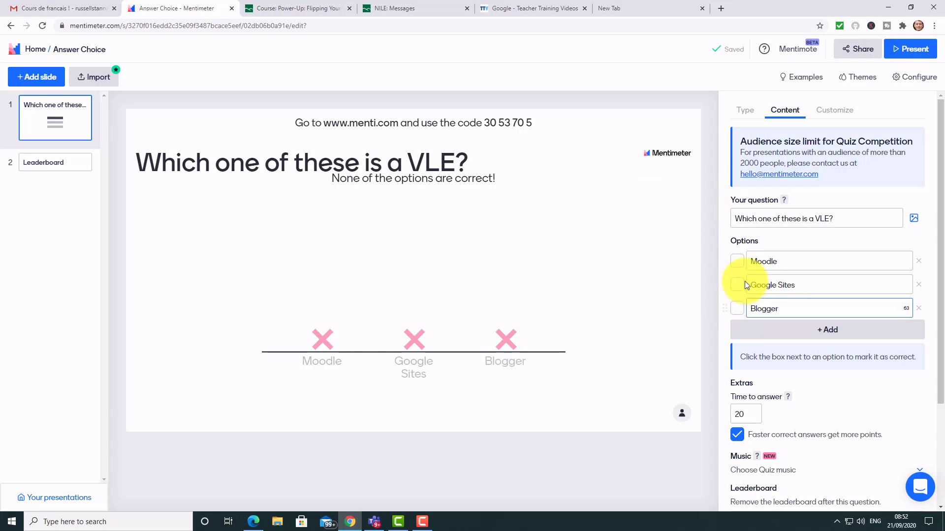
# Mark Moodle as the correct answer and set the time to answer to 25 seconds
pyautogui.click(736, 264)
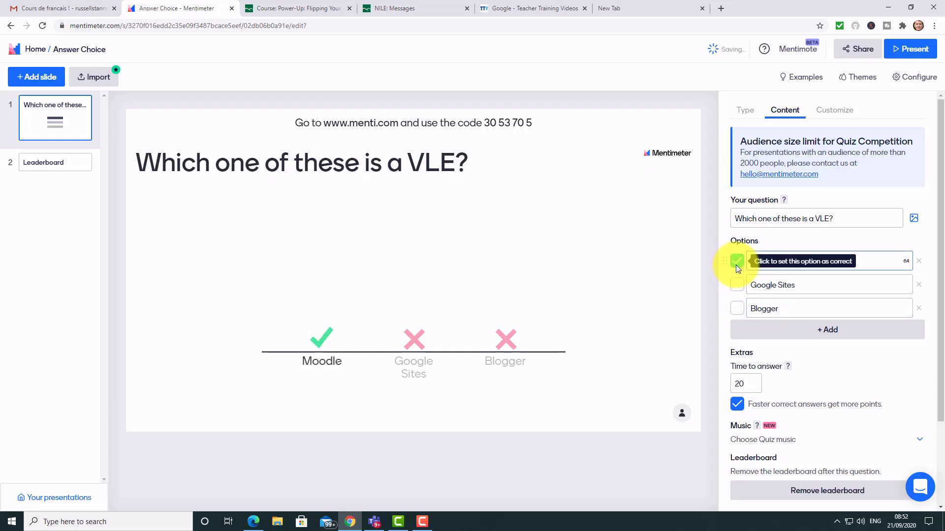
pyautogui.click(752, 382)
pyautogui.click(752, 382)
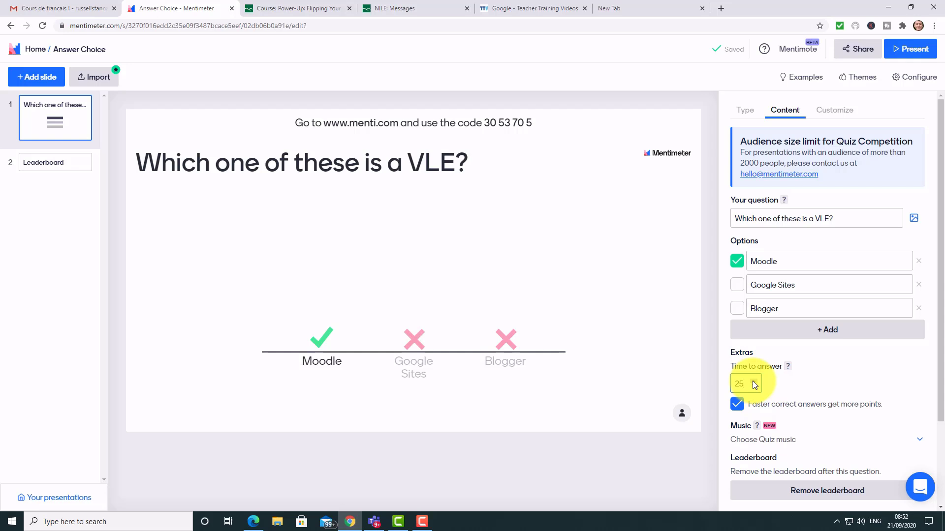
pyautogui.click(862, 77)
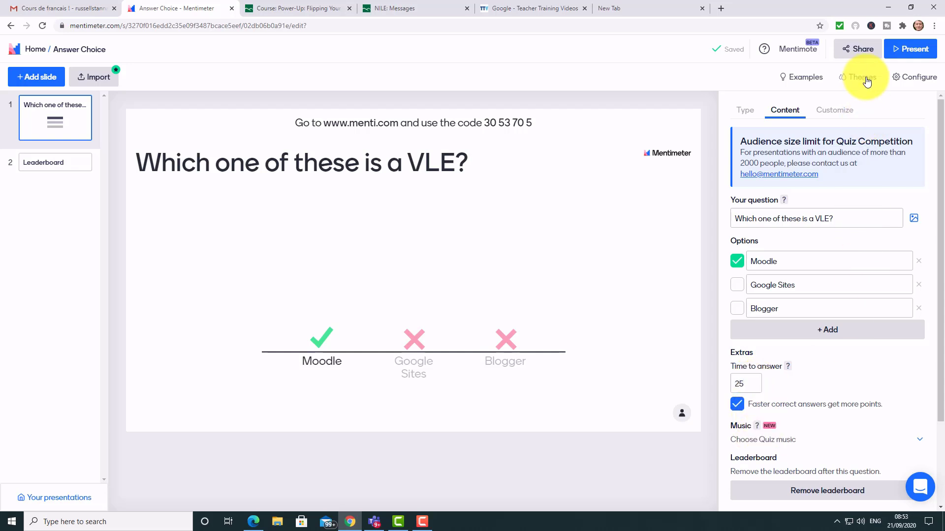
pyautogui.click(862, 51)
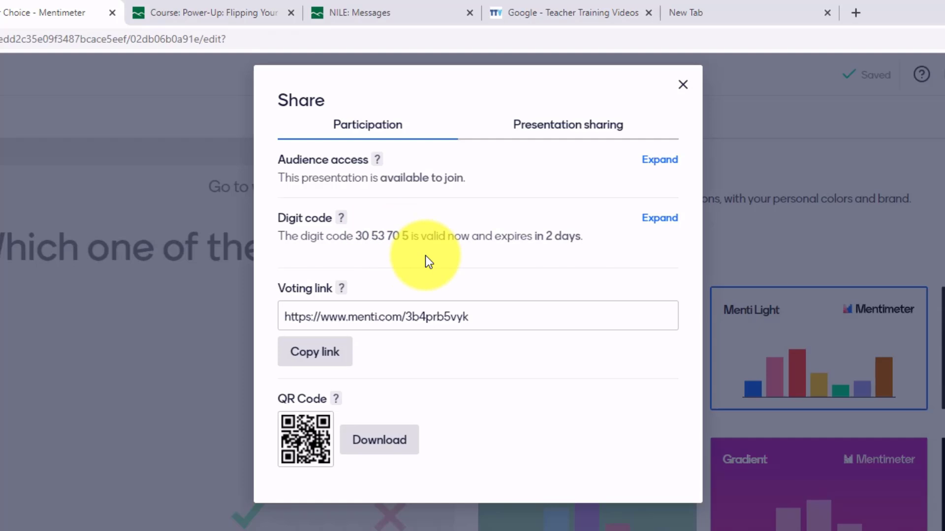
pyautogui.click(326, 357)
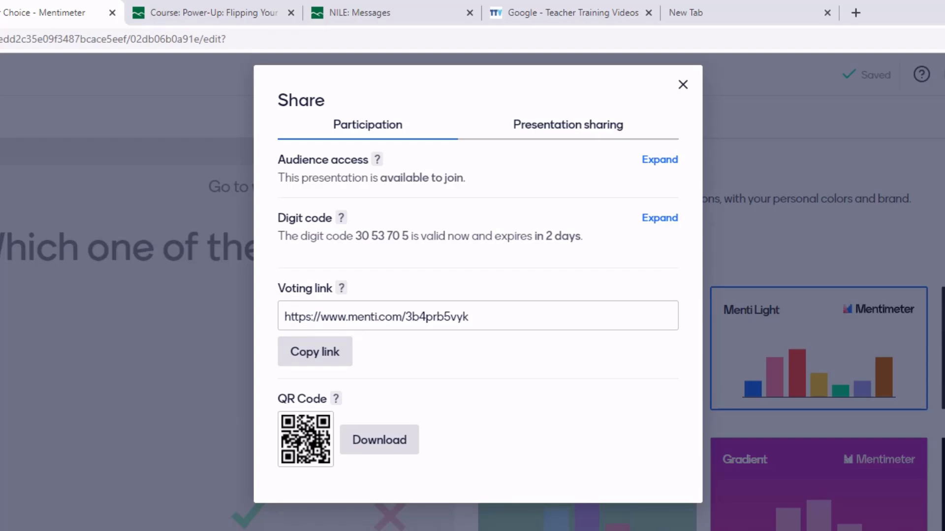
pyautogui.click(765, 232)
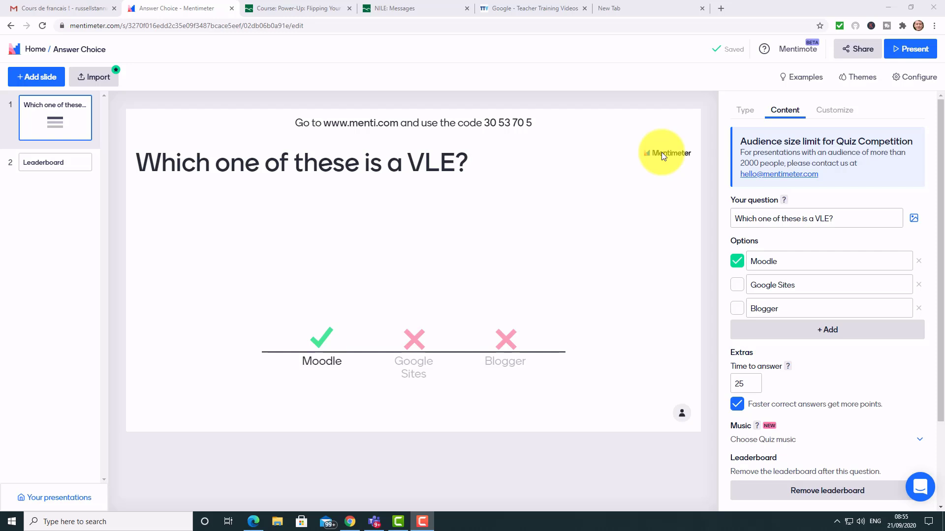
# Present the Answer Choice quiz, start its countdown, and bring up the Windows Start menu
pyautogui.click(916, 52)
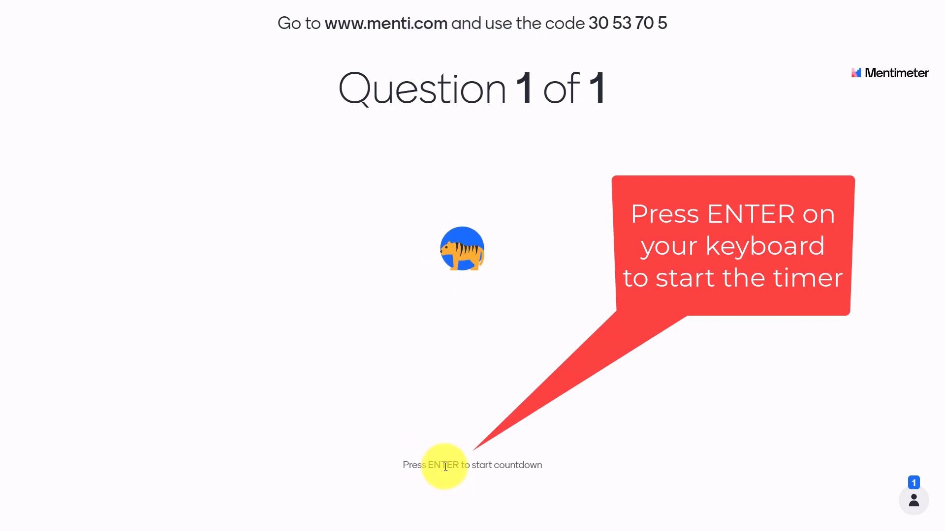
pyautogui.press('Return')
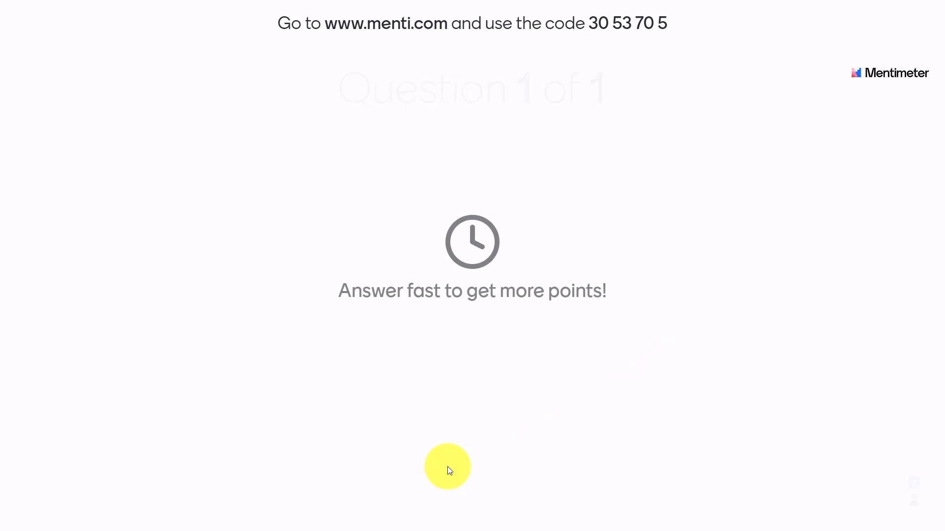
pyautogui.press('super')
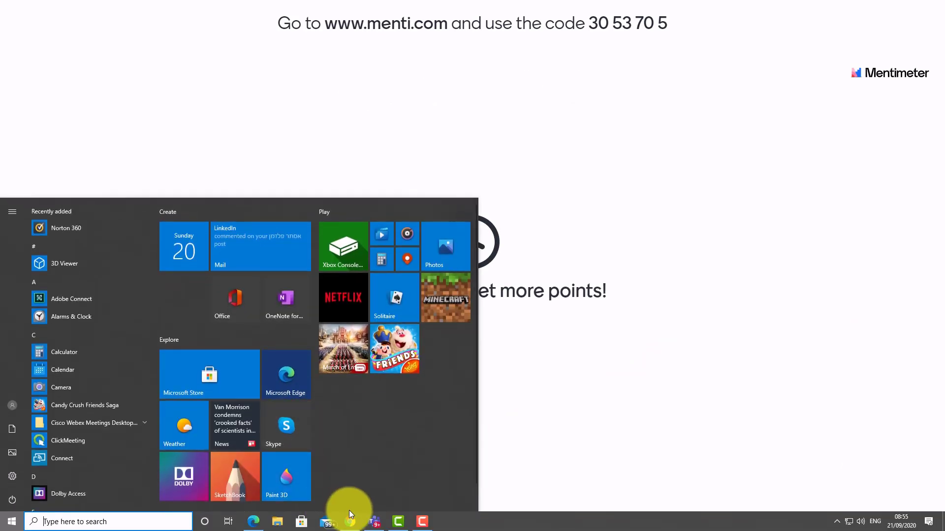
# Reload the menti.com voting page in Edge and vote Moodle as the quiz answer
pyautogui.click(253, 522)
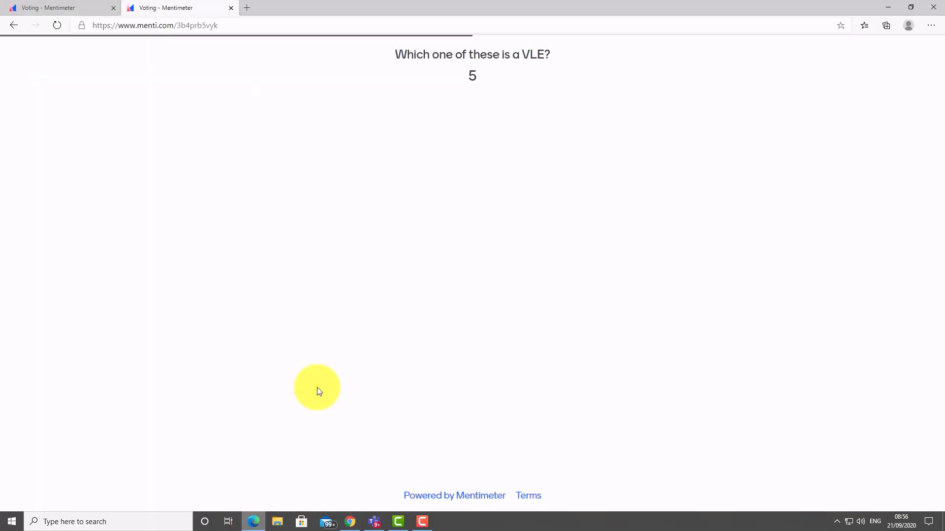
pyautogui.click(237, 26)
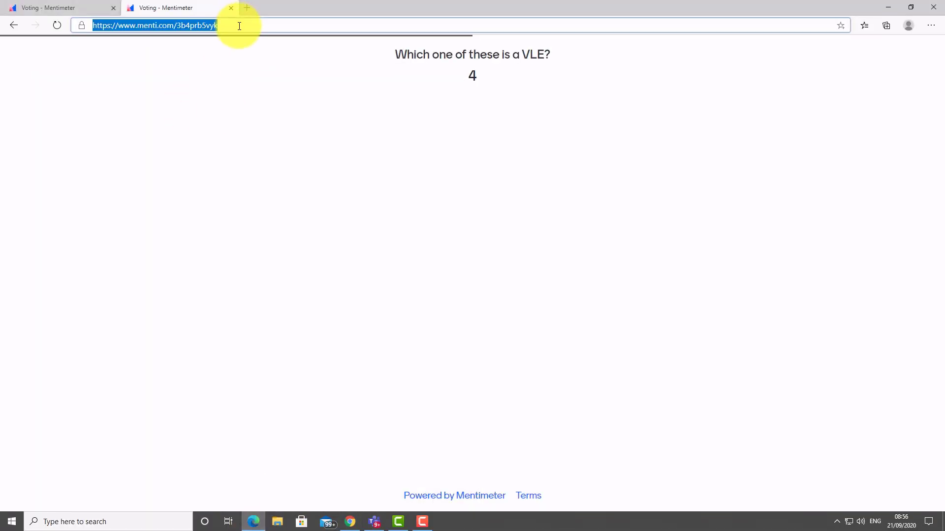
pyautogui.click(57, 26)
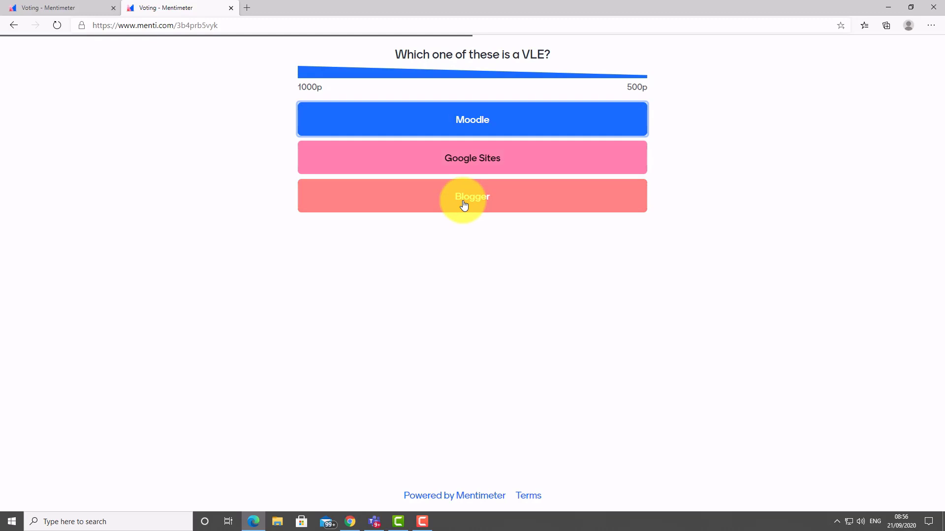
pyautogui.click(497, 131)
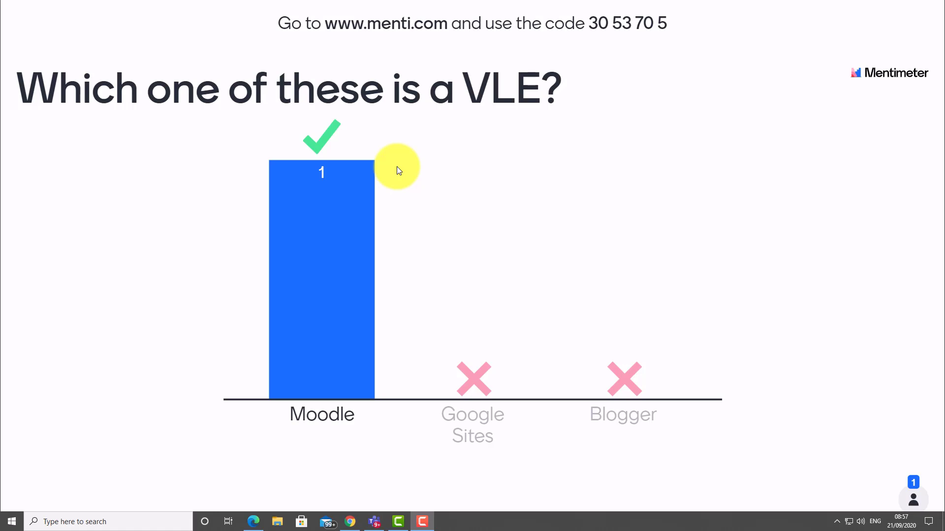
# Exit presentation mode and reset the VLE quiz's vote results for this slide only
pyautogui.press('Escape')
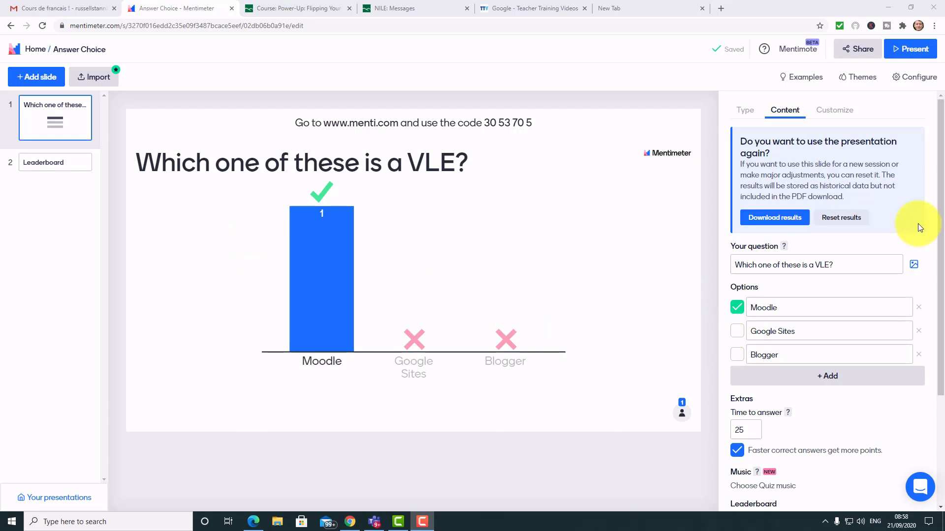
pyautogui.click(847, 219)
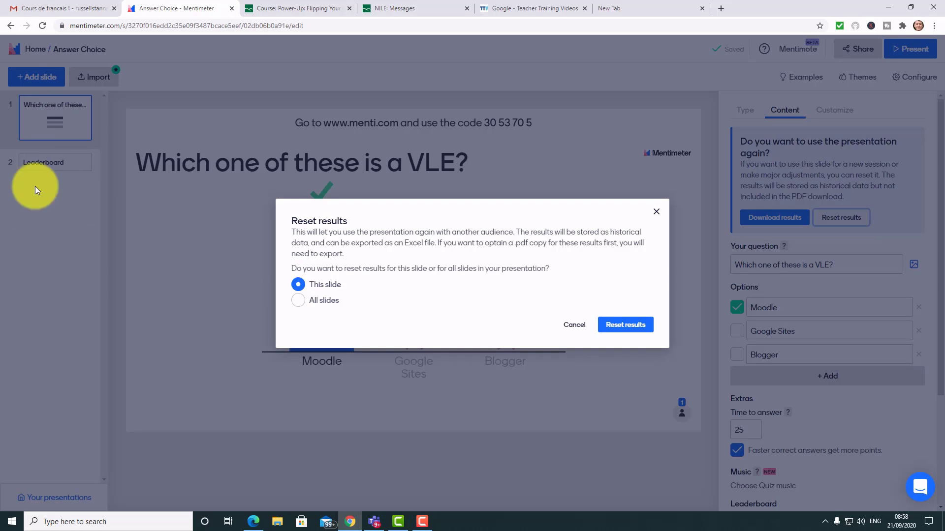
pyautogui.click(627, 325)
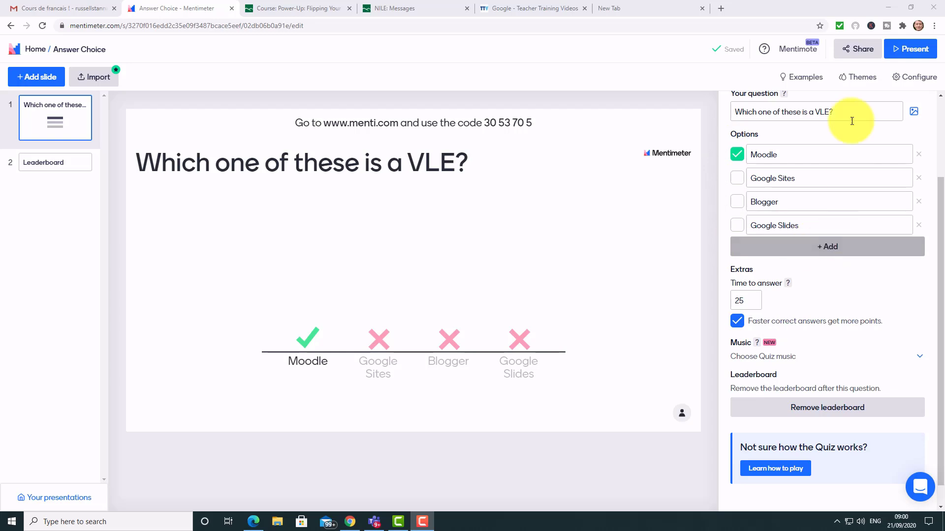
# Apply the Menti Dark theme to all slides and close the Themes panel
pyautogui.click(864, 81)
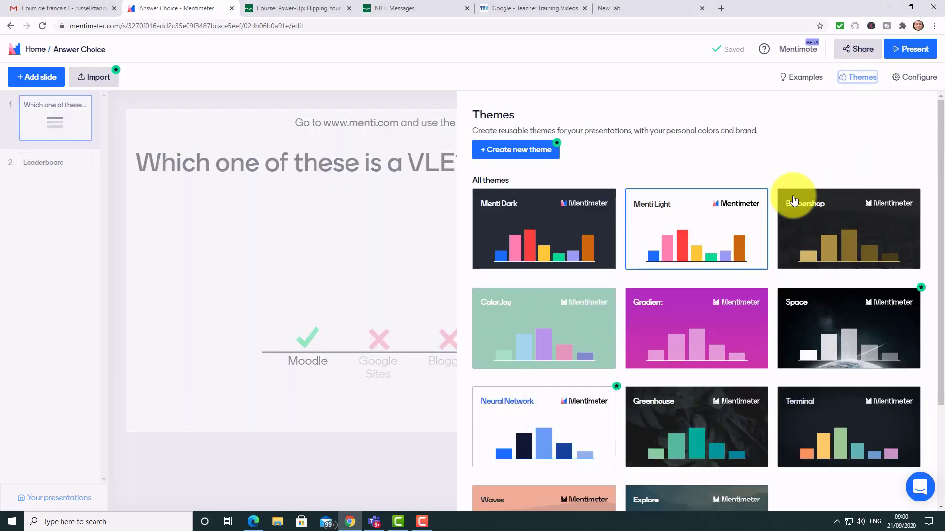
pyautogui.click(569, 230)
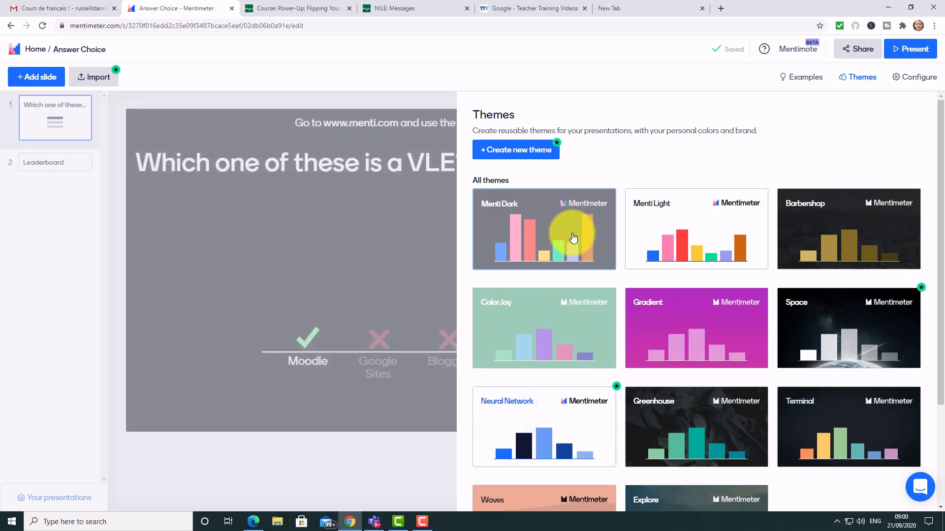
pyautogui.click(336, 99)
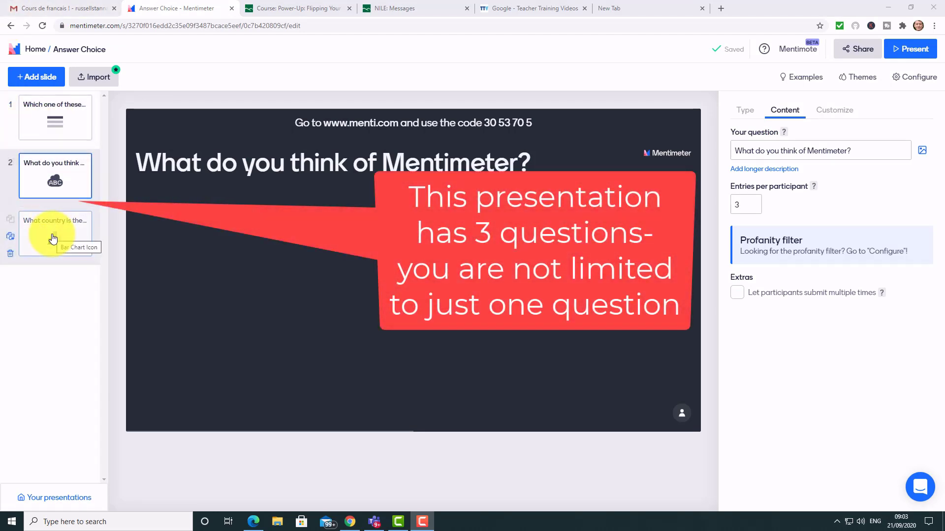
# Review the VLE quiz, word cloud and presenter-country slides, then add a new fourth slide
pyautogui.click(53, 122)
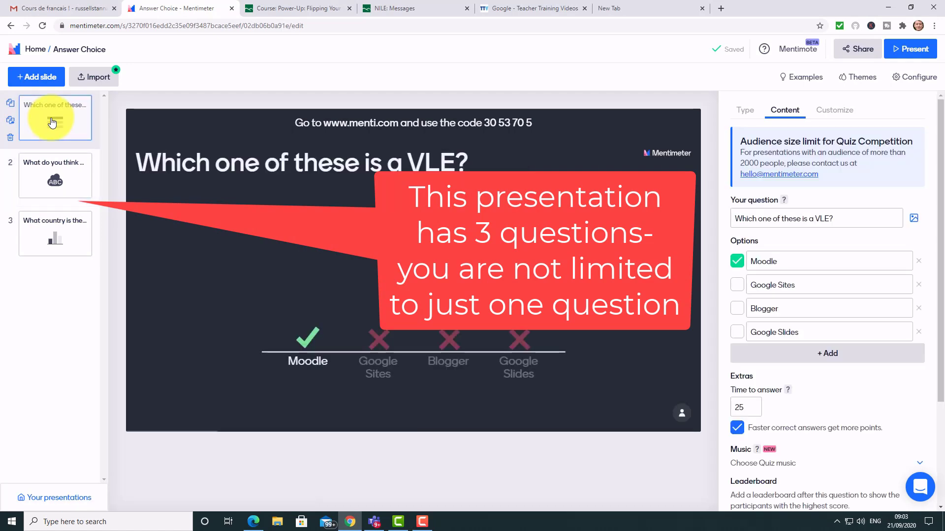
pyautogui.click(60, 175)
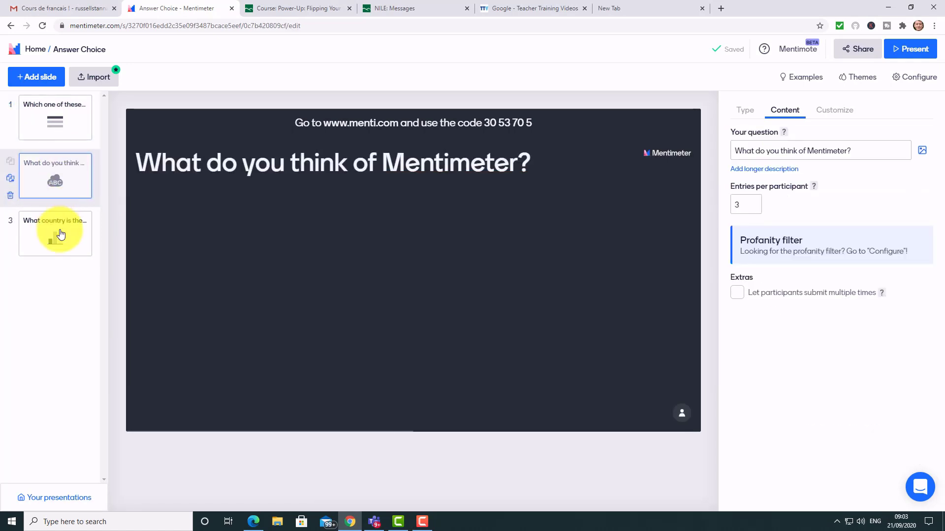
pyautogui.click(61, 239)
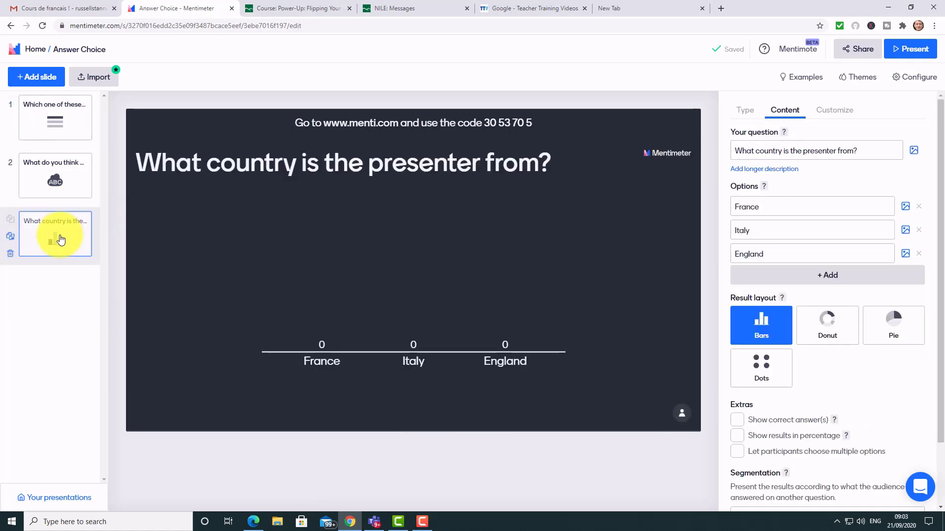
pyautogui.click(54, 120)
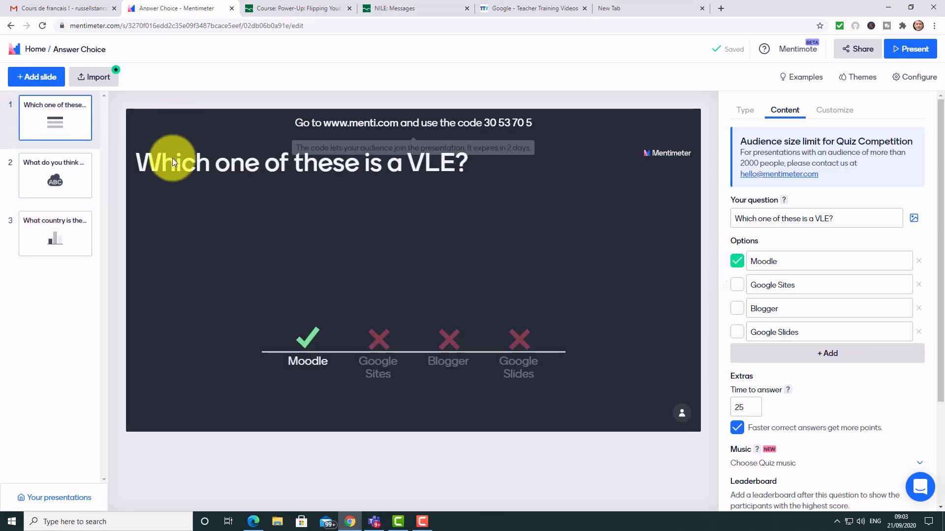
pyautogui.click(78, 170)
pyautogui.click(57, 245)
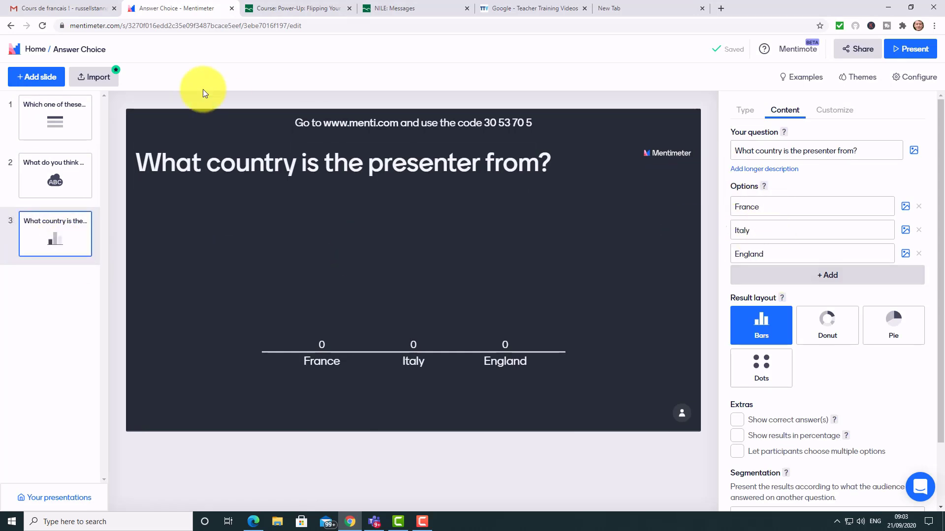
pyautogui.click(38, 79)
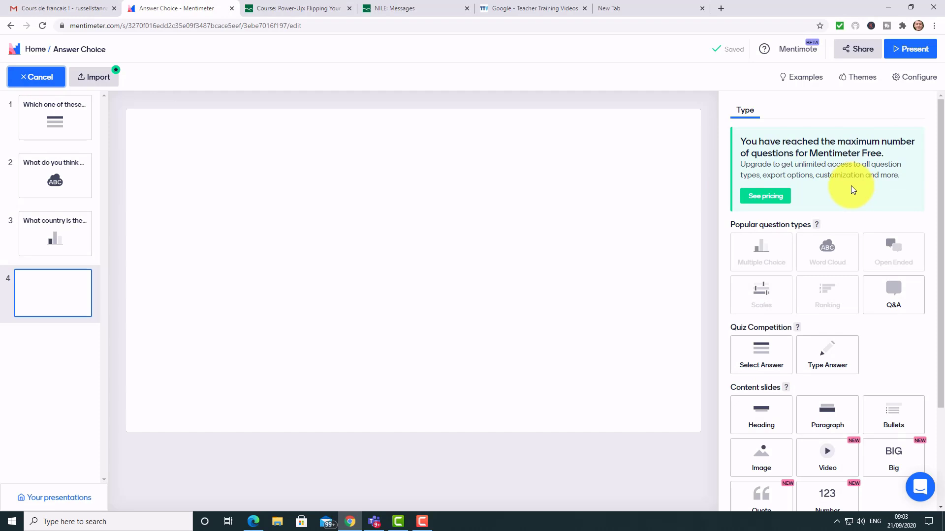
# Discard the blank fourth slide, attempt Import, and dismiss the Upgrade popup
pyautogui.click(53, 241)
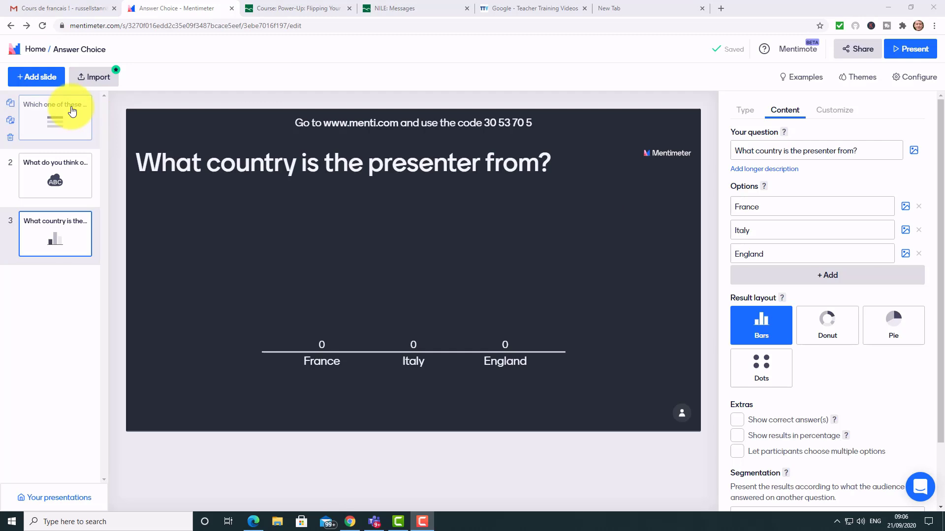
pyautogui.moveTo(62, 190)
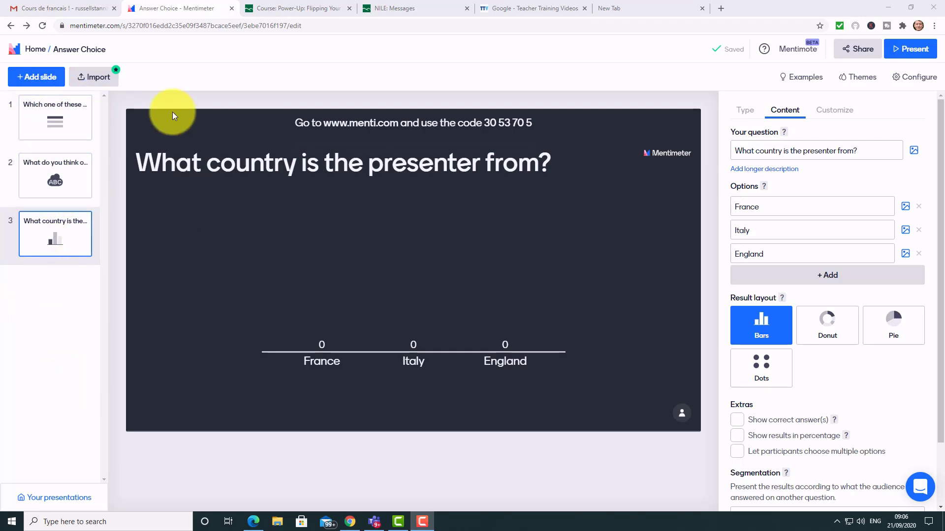
pyautogui.click(92, 78)
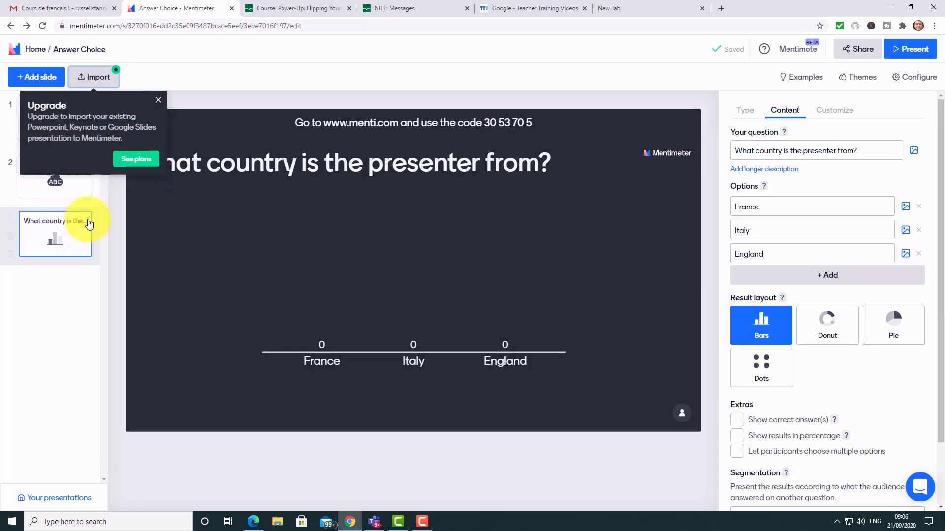
pyautogui.click(160, 102)
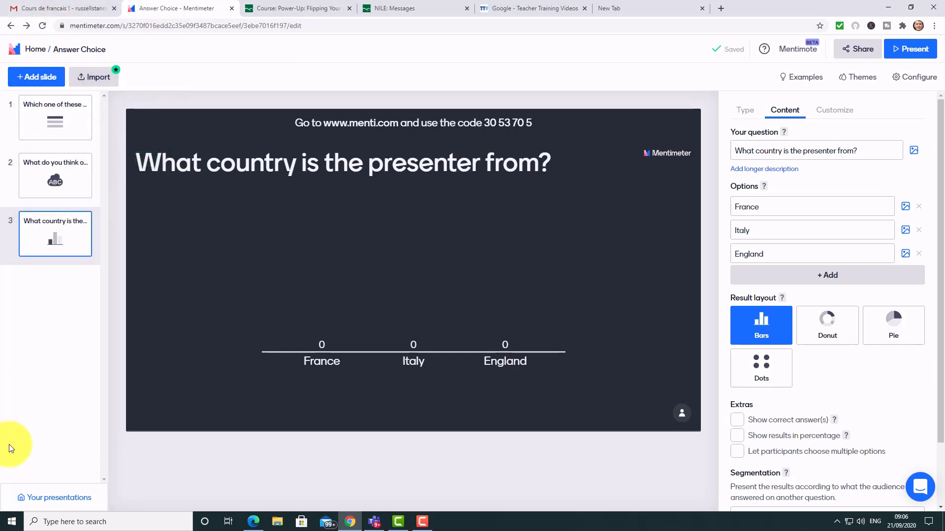
# Go to Your presentations and open the Plans page comparing Free, Basic and Pro
pyautogui.click(53, 501)
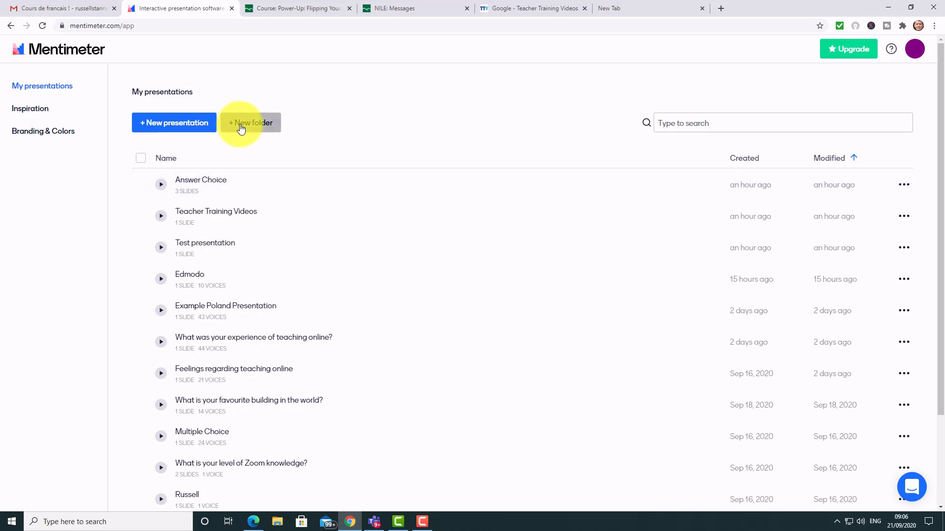
pyautogui.moveTo(937, 206); pyautogui.dragTo(938, 112)
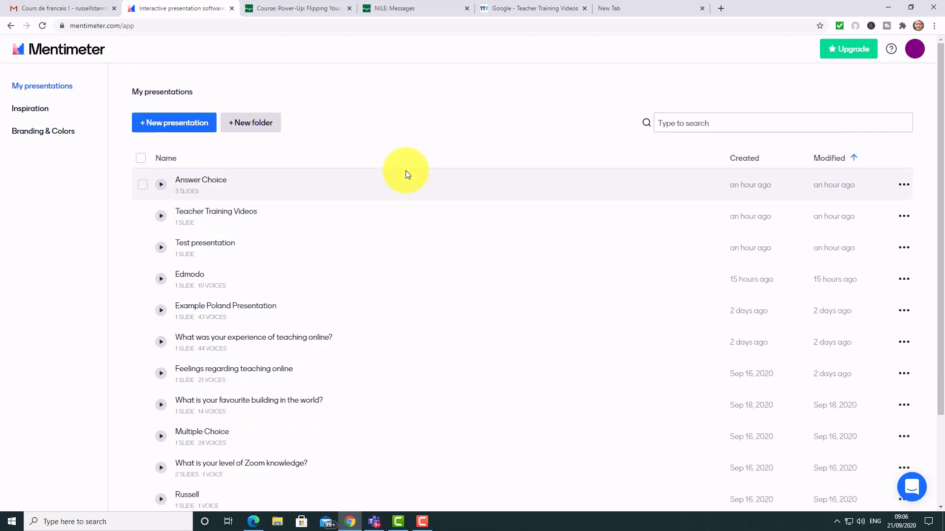
pyautogui.click(850, 50)
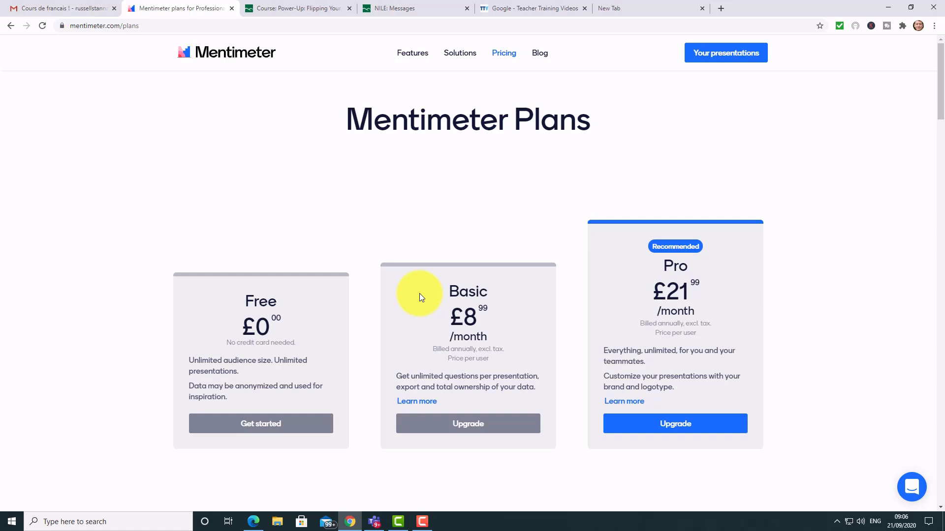
# Create a new presentation named 'test' from the Your presentations list
pyautogui.click(226, 54)
pyautogui.click(453, 312)
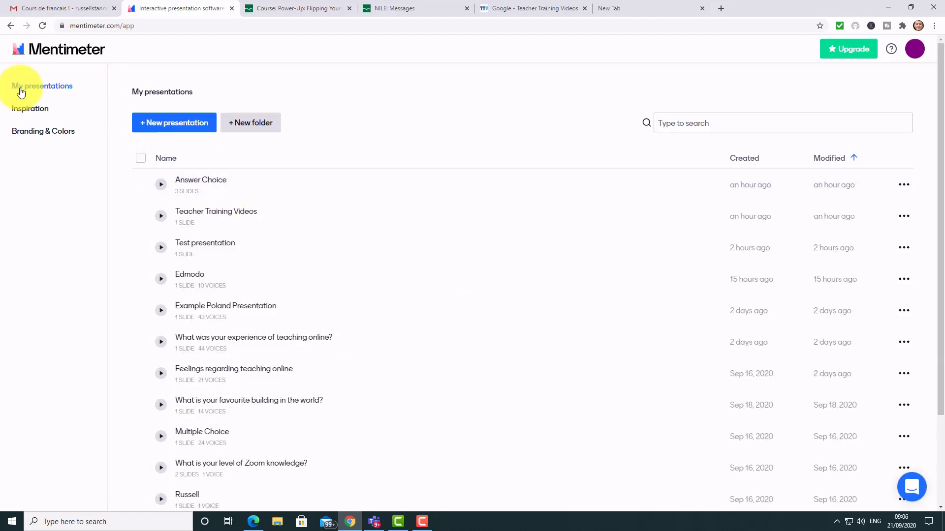
pyautogui.click(164, 124)
pyautogui.write('test')
pyautogui.click(593, 127)
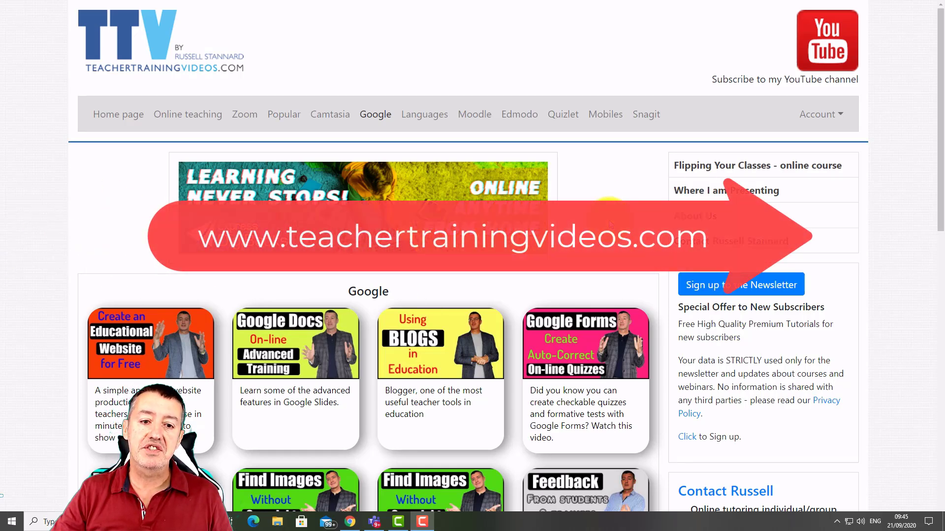
pyautogui.moveTo(318, 6)
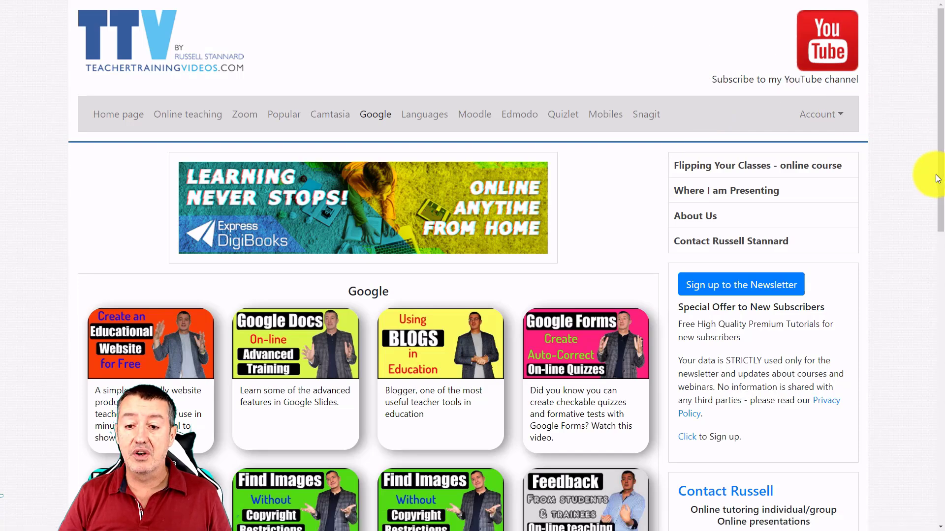
pyautogui.scroll(-4, 938, 178)
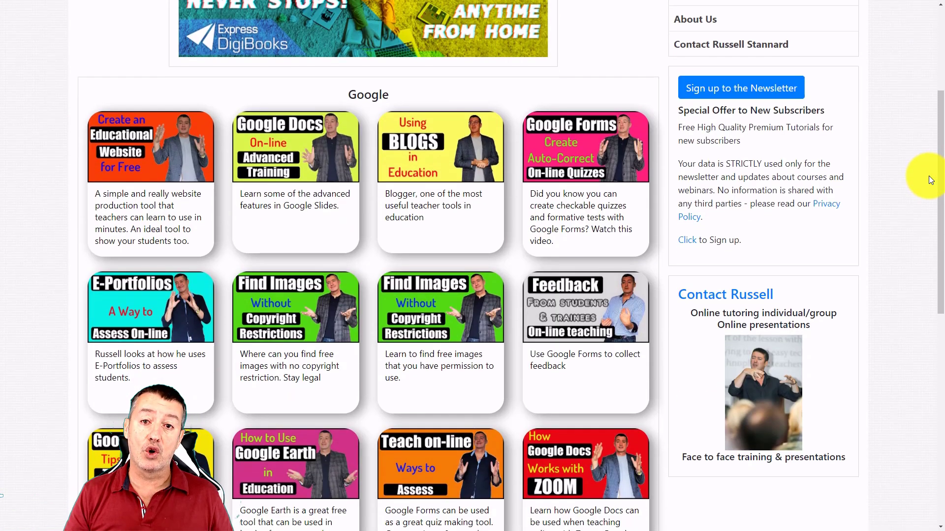